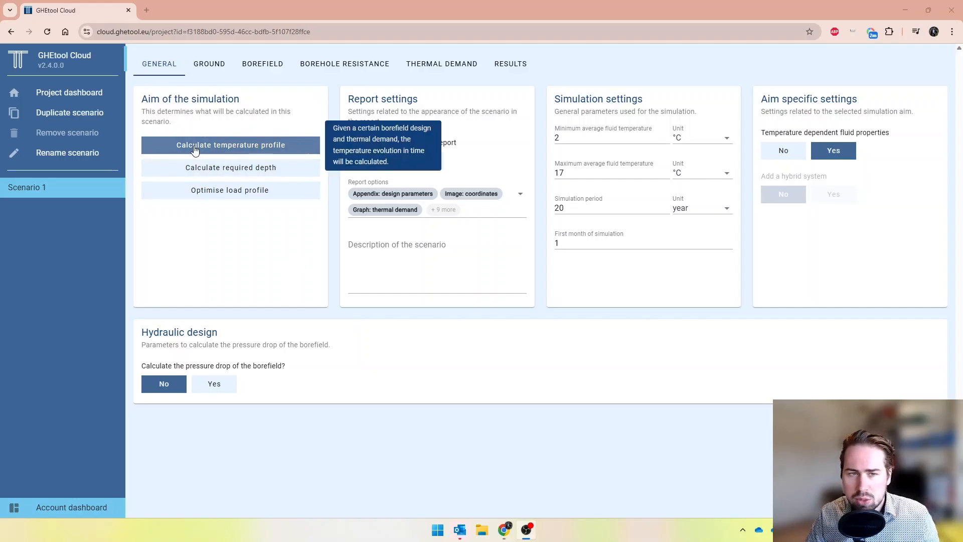
Step: Review the scenario's ground data, borefield configuration, borefield inputs and borehole positions
click(217, 69)
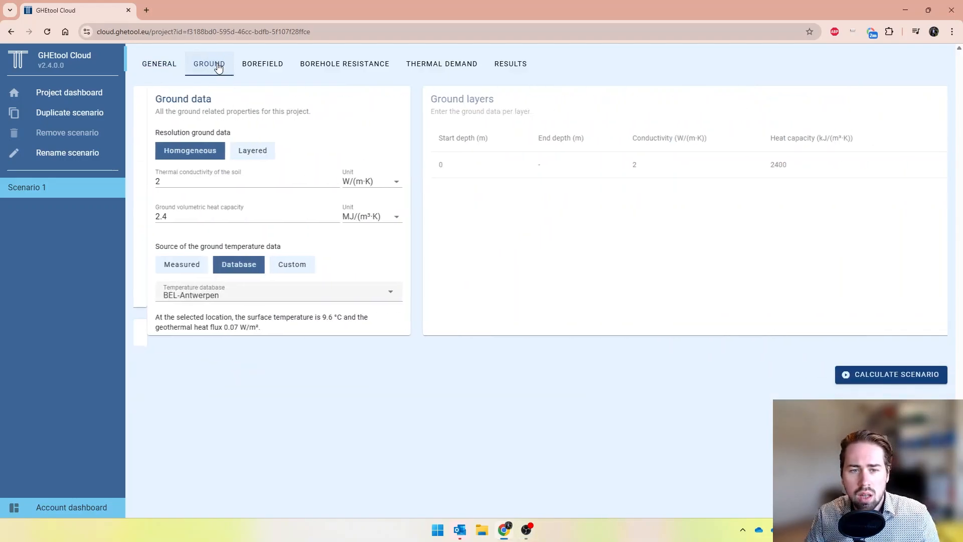
click(276, 68)
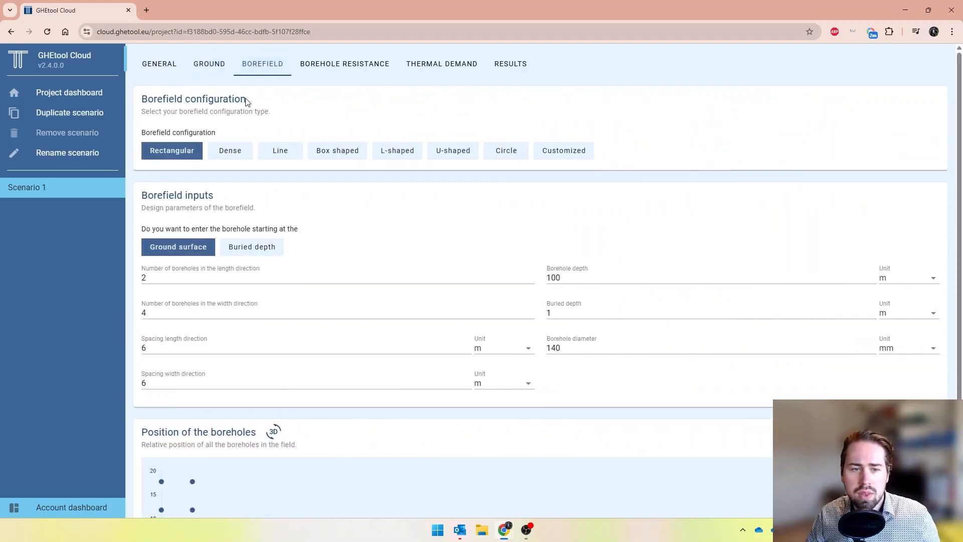
scroll(173, 278, down, 1)
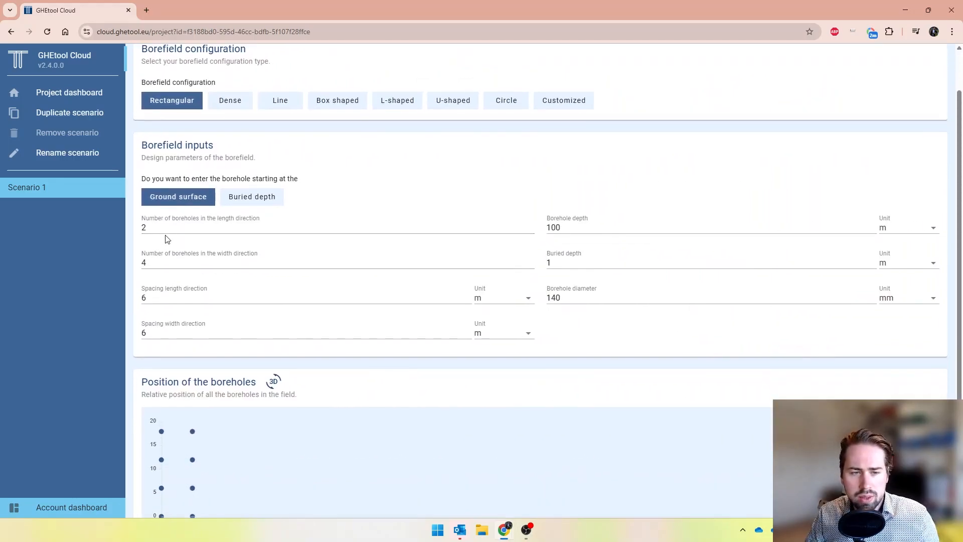
scroll(174, 236, down, 1)
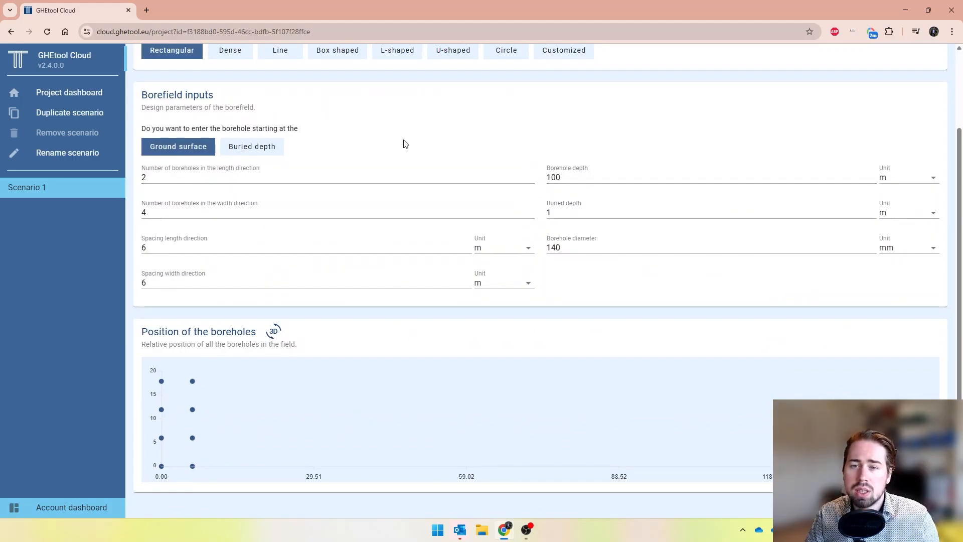
scroll(406, 144, up, 2)
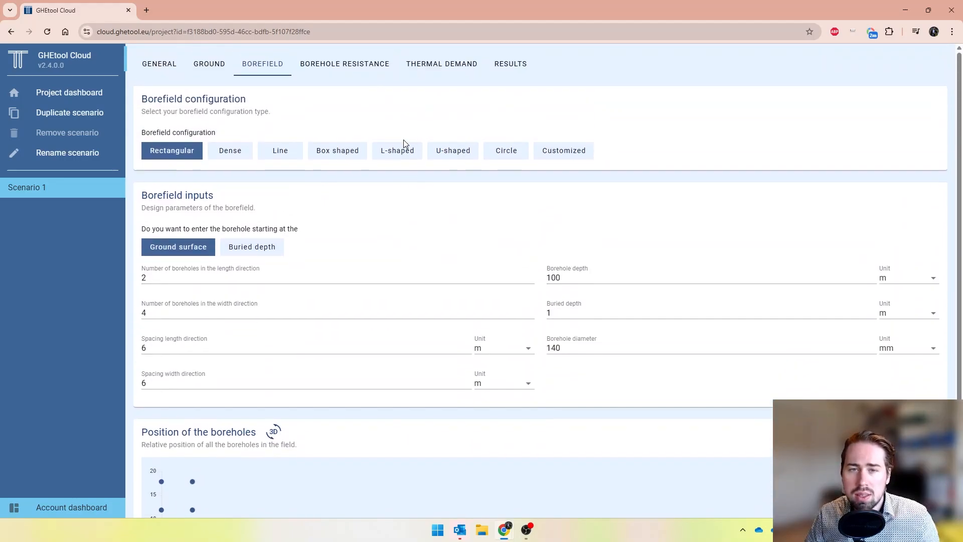
Step: In the borehole resistance fluid data, set the antifreeze volume percentage to 25 and the flow rate per borehole to 0.3
click(343, 69)
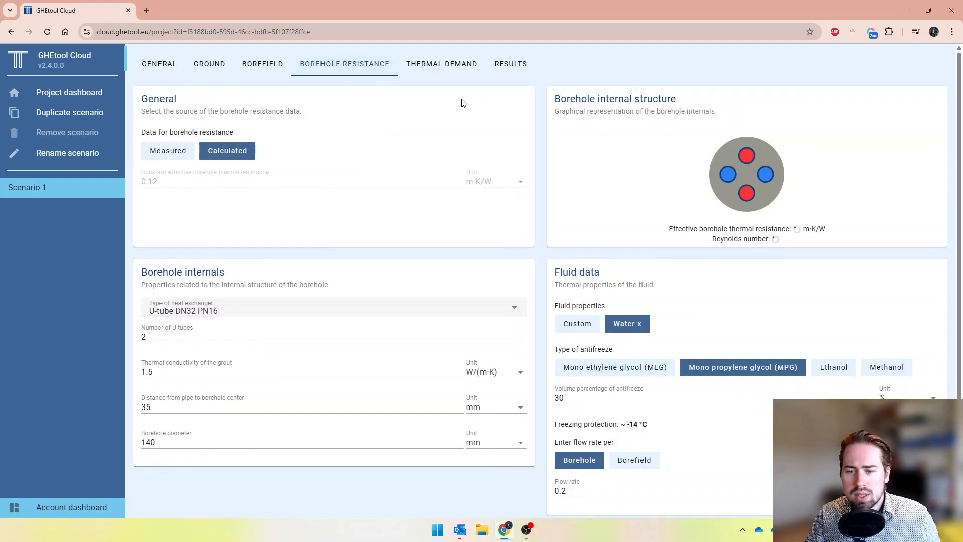
drag(579, 396, 521, 397)
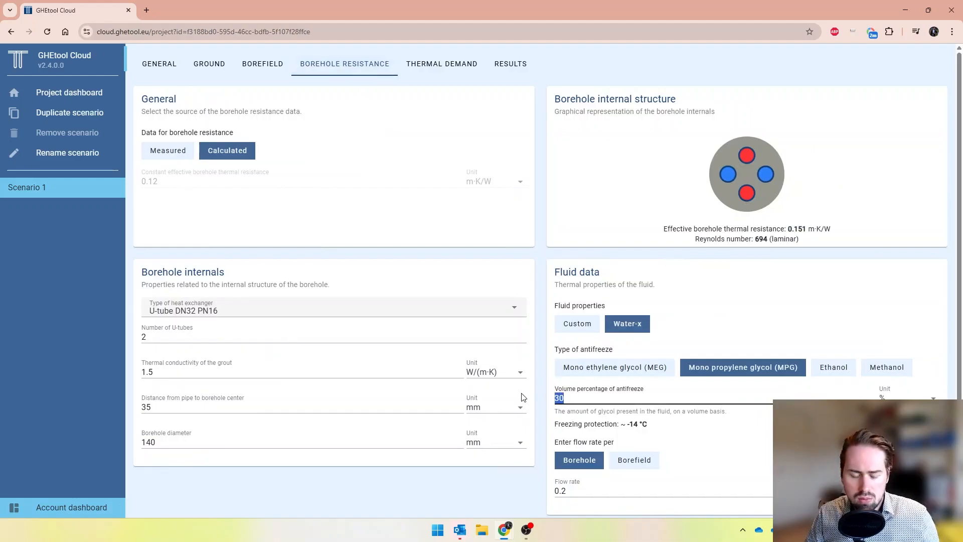
text(25)
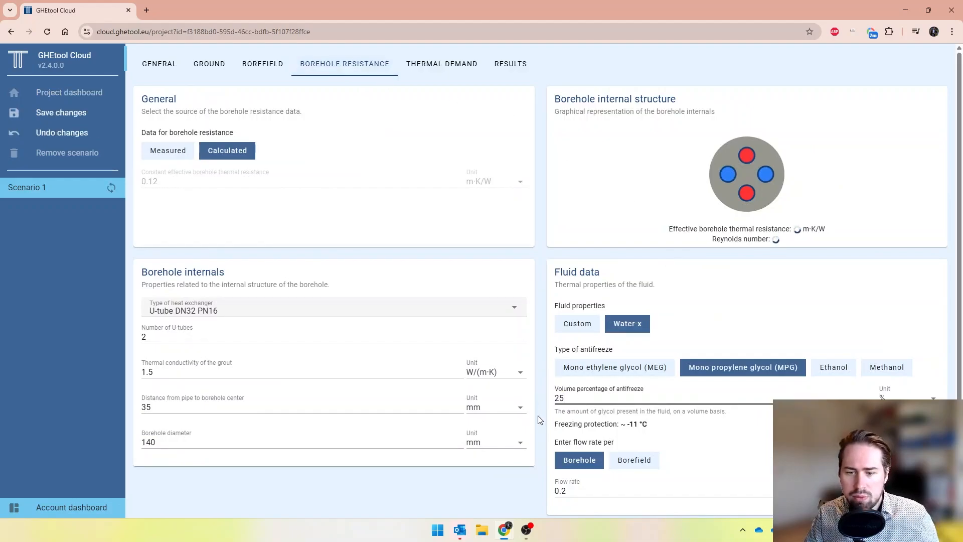
drag(561, 490, 570, 490)
text(3)
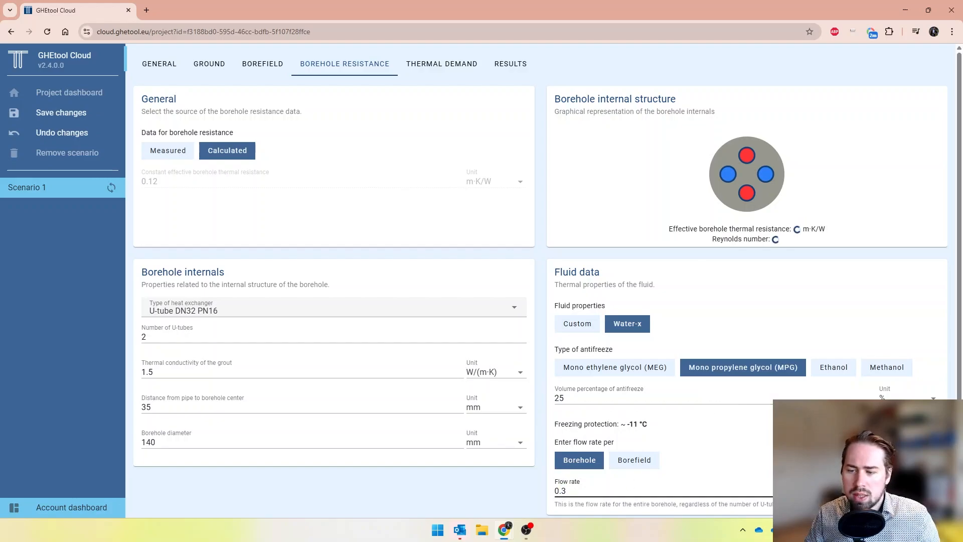
click(909, 491)
click(903, 417)
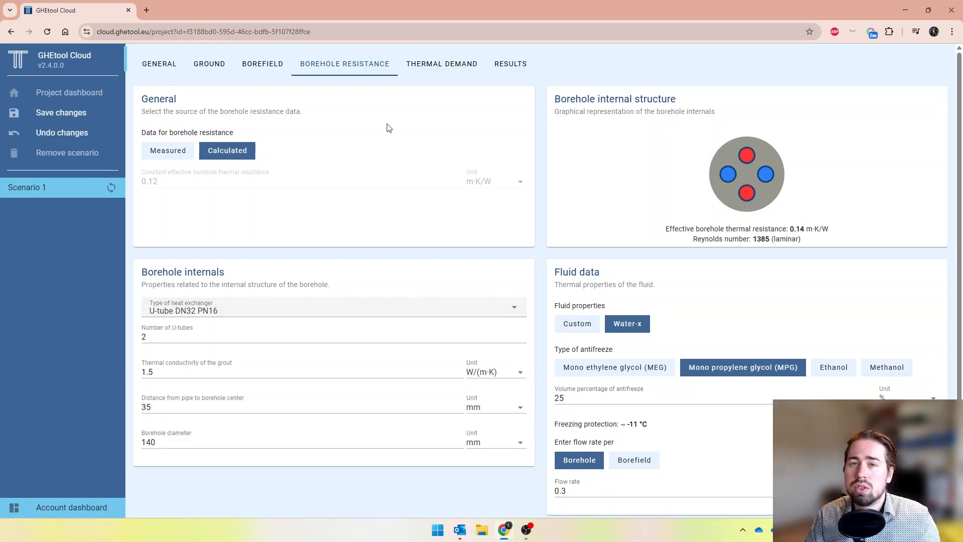
Step: Add domestic hot water to the thermal demand with a yearly consumption of 2000 kWh/year
click(423, 76)
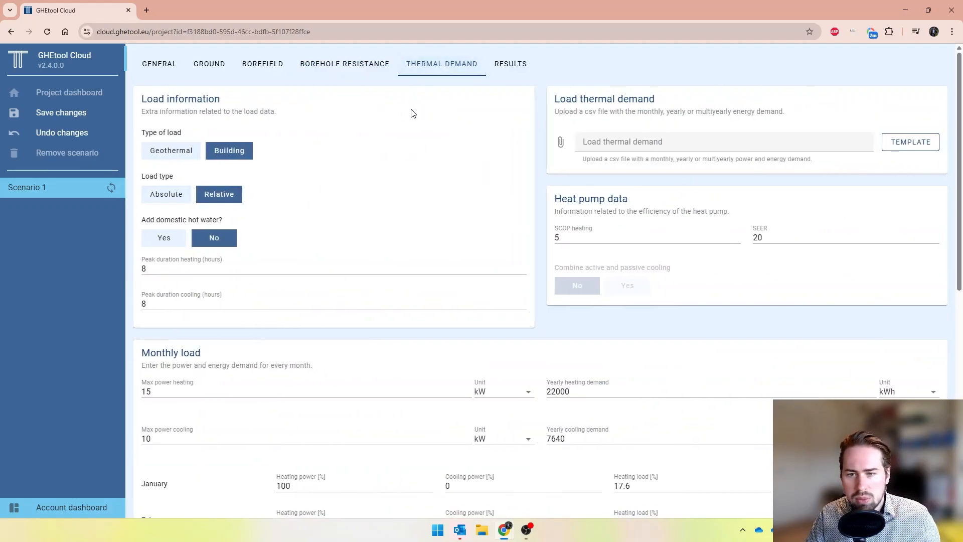
click(167, 239)
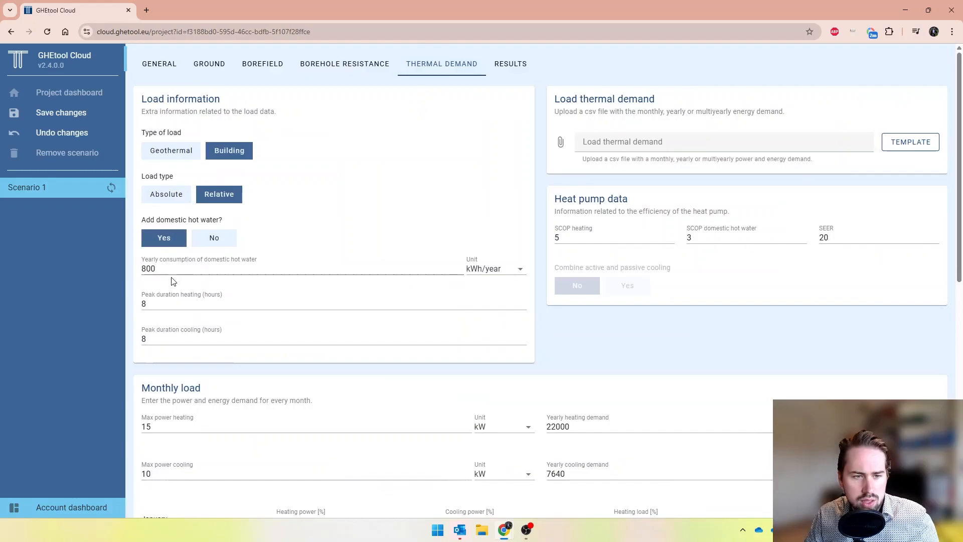
drag(171, 280, 103, 268)
text(2000)
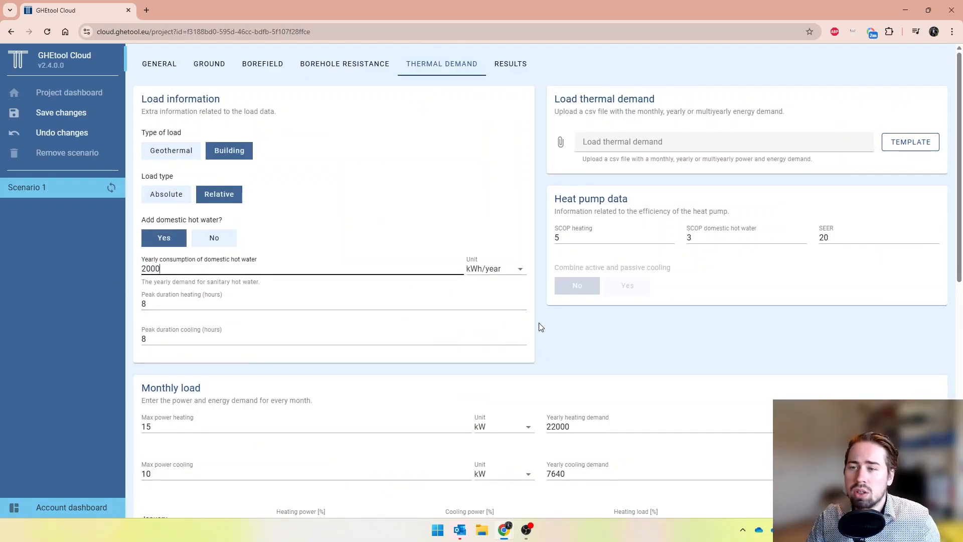
scroll(539, 326, down, 10)
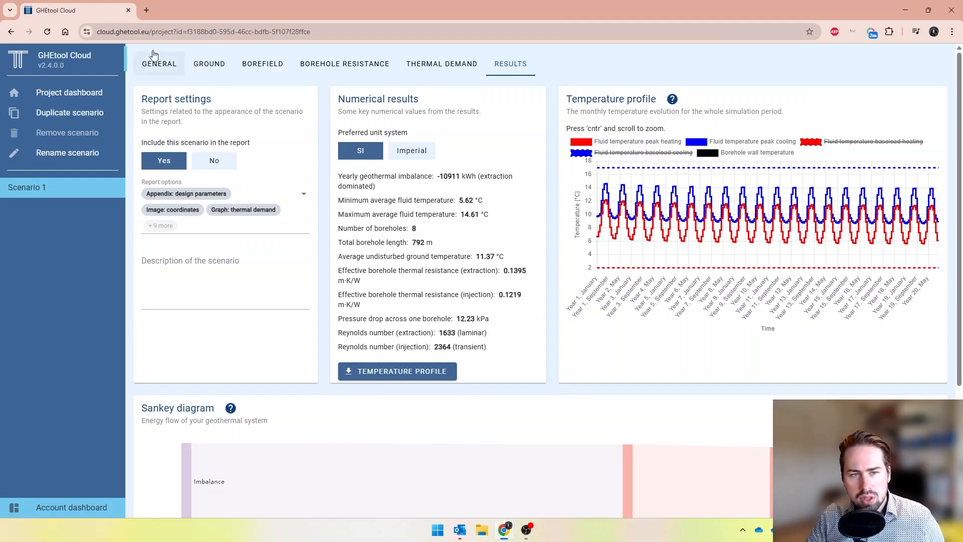
Step: Enter "This borefield is oversized!" as the scenario description in the report settings and save the changes
click(181, 272)
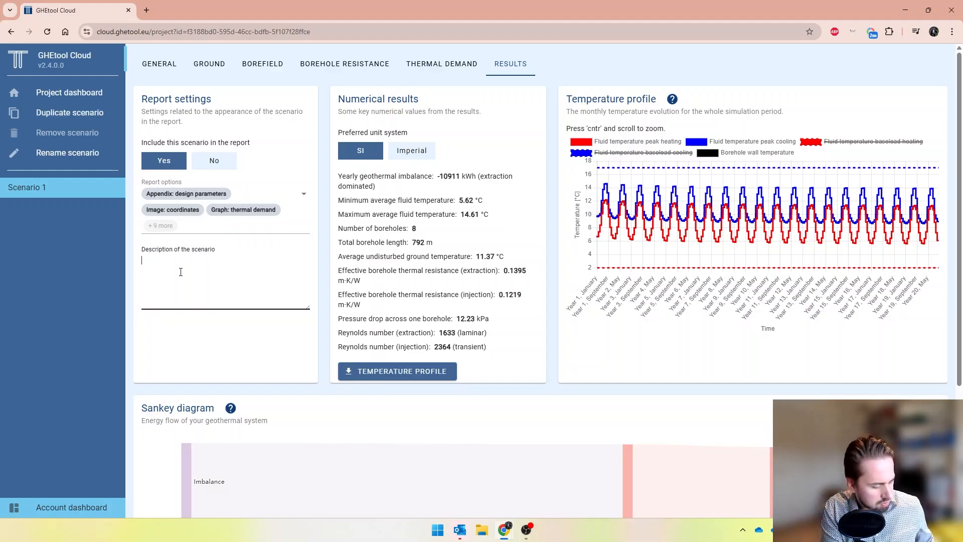
text(This borefi)
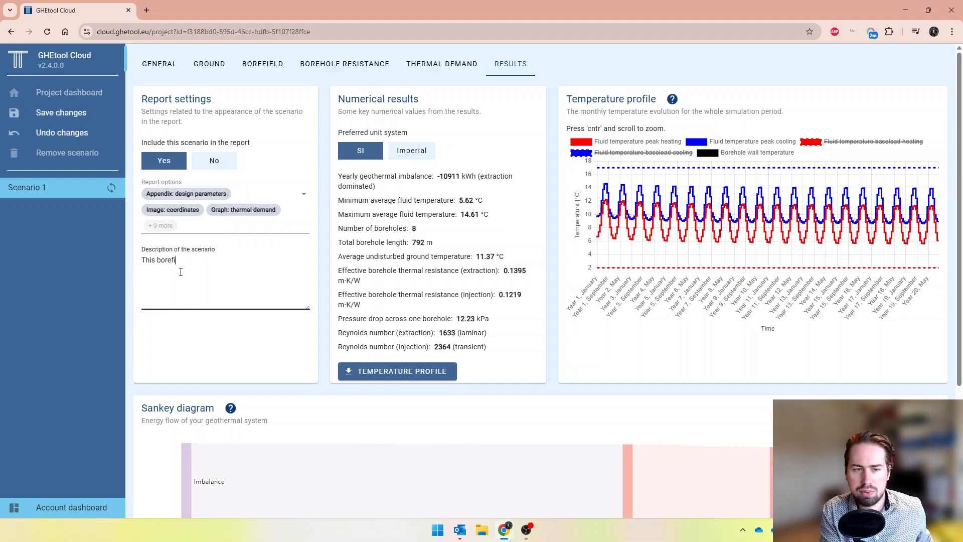
text(eld is oversized!)
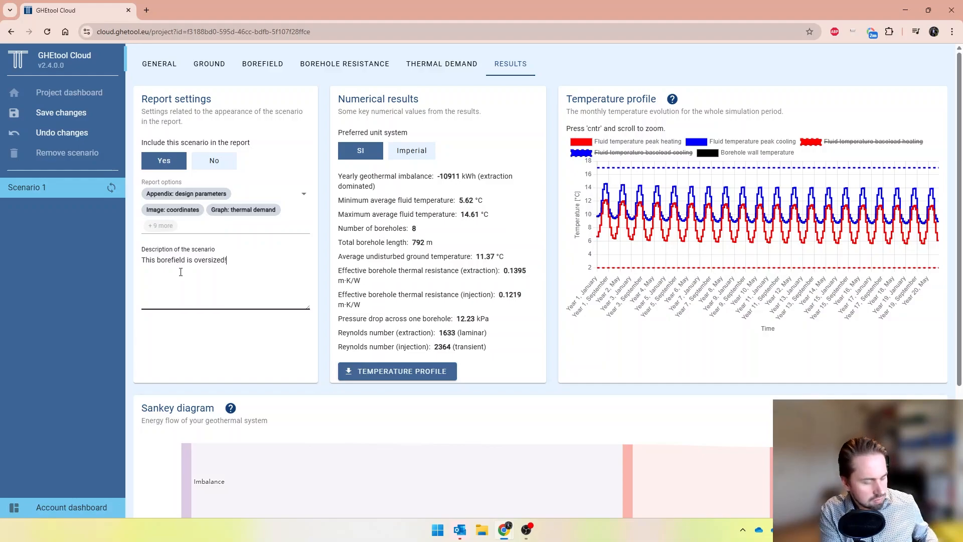
key(ctrl+s)
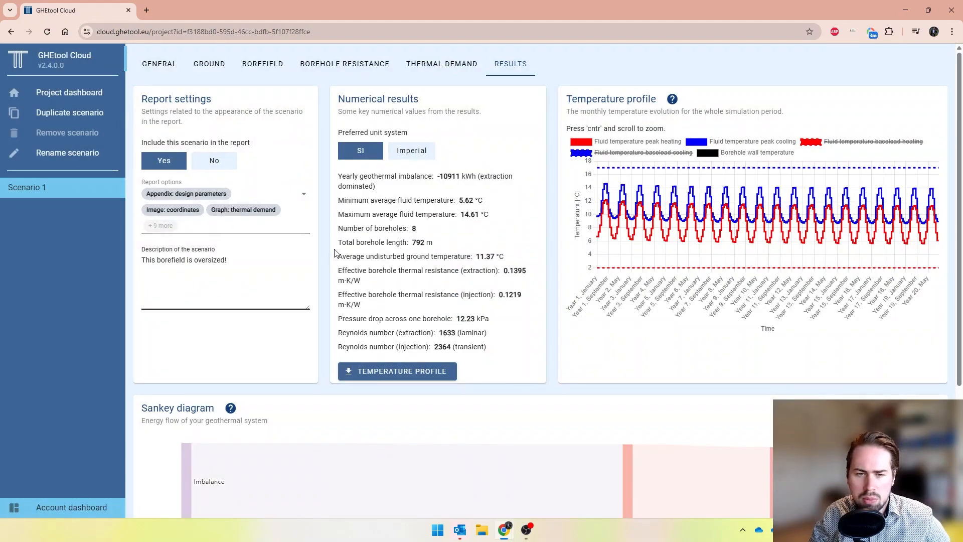
Step: Duplicate Scenario 1 and name the copy Scenario 2
click(45, 108)
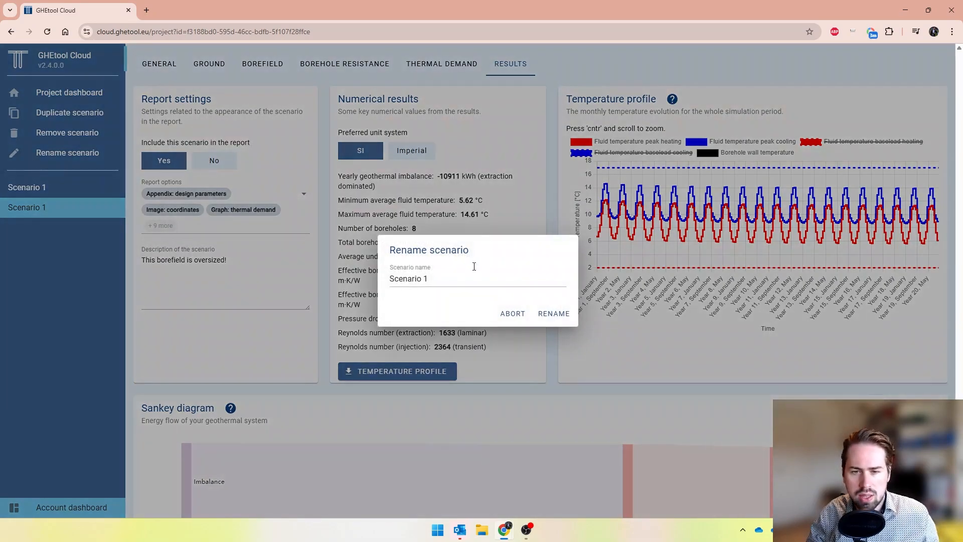
click(474, 266)
key(BackSpace)
text(2)
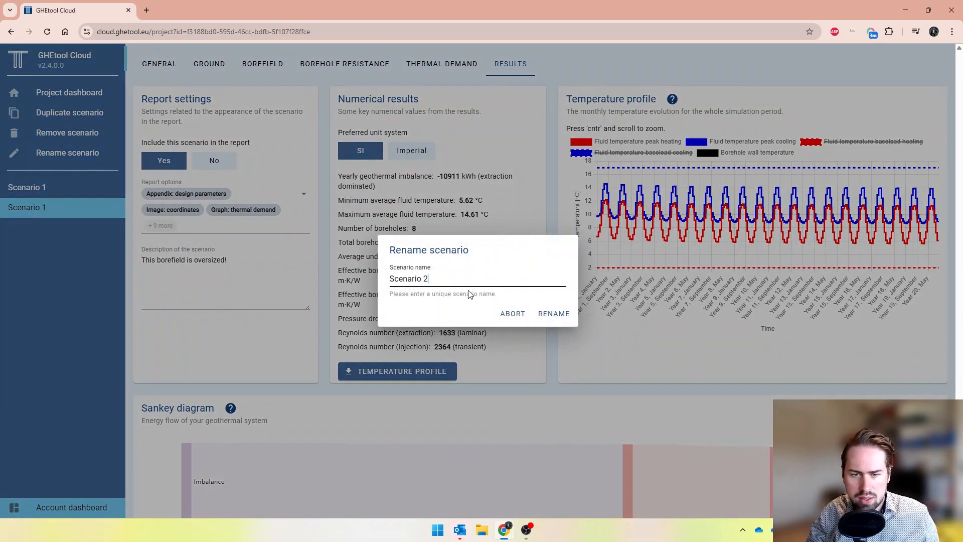
click(547, 319)
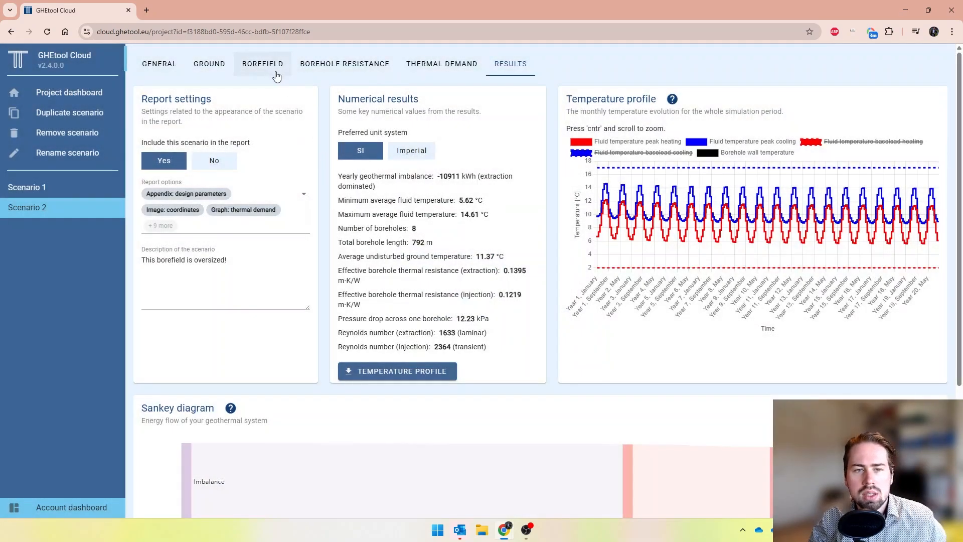
Step: Convert the rectangular borefield of Scenario 2 into a manual borefield
click(271, 72)
scroll(288, 308, down, 3)
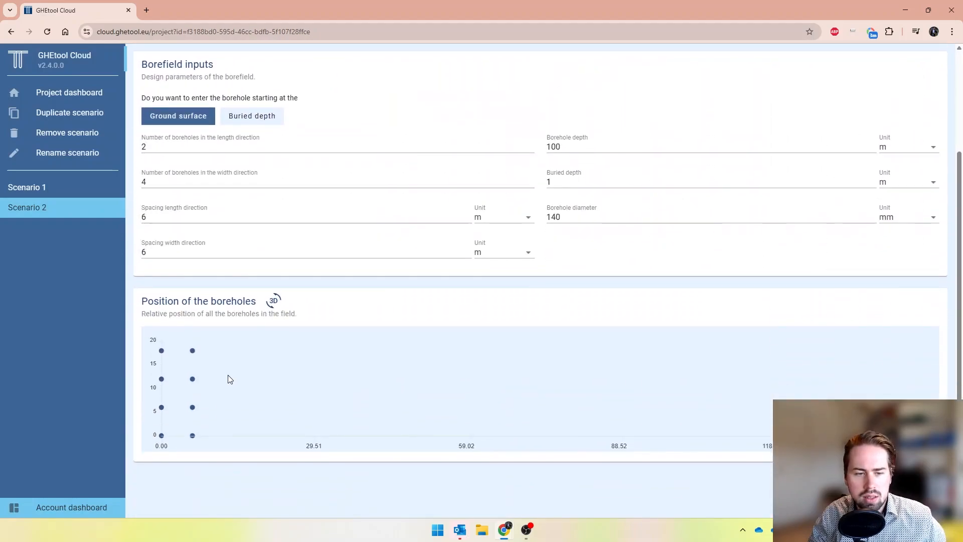
click(192, 351)
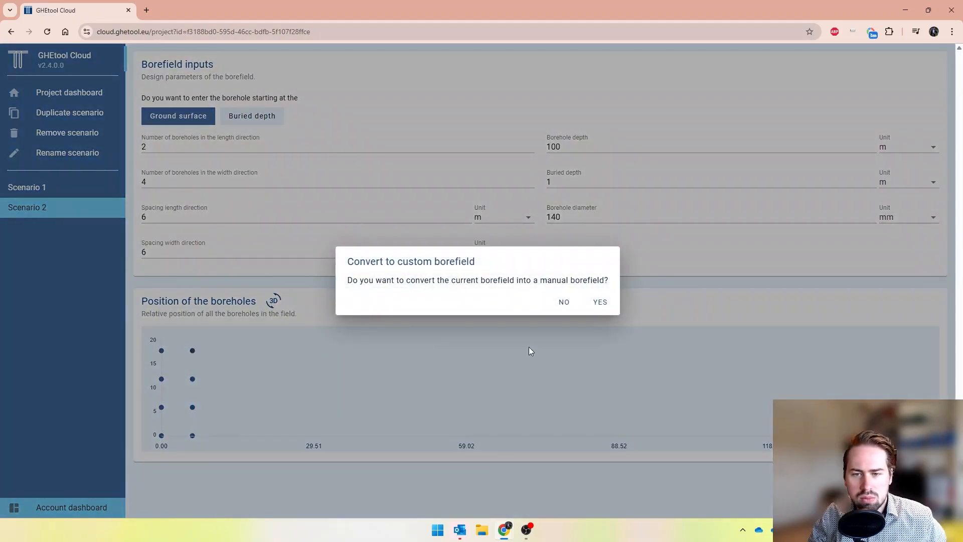
click(601, 301)
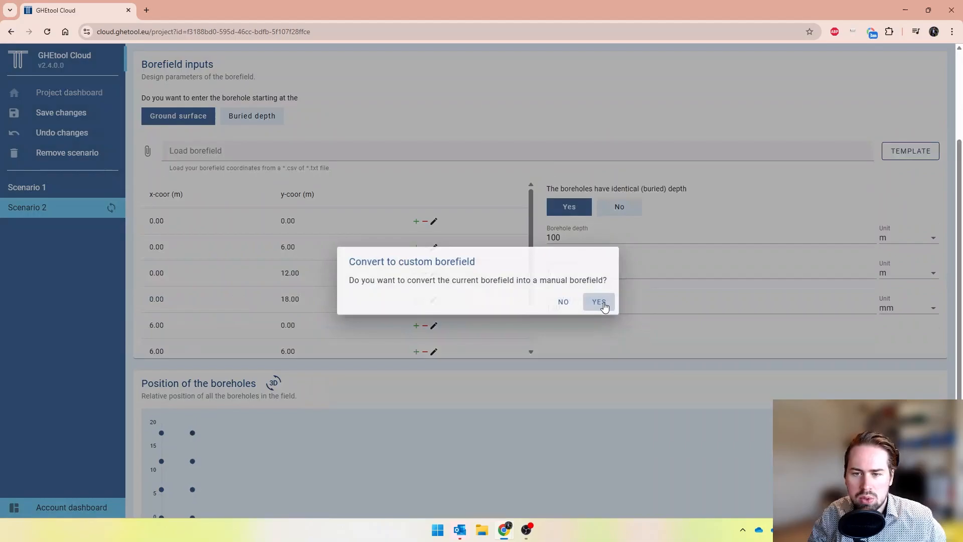
Step: Delete the boreholes at coordinates (6, 18), (0, 12) and (0, 18) from the custom borefield
scroll(586, 327, down, 1)
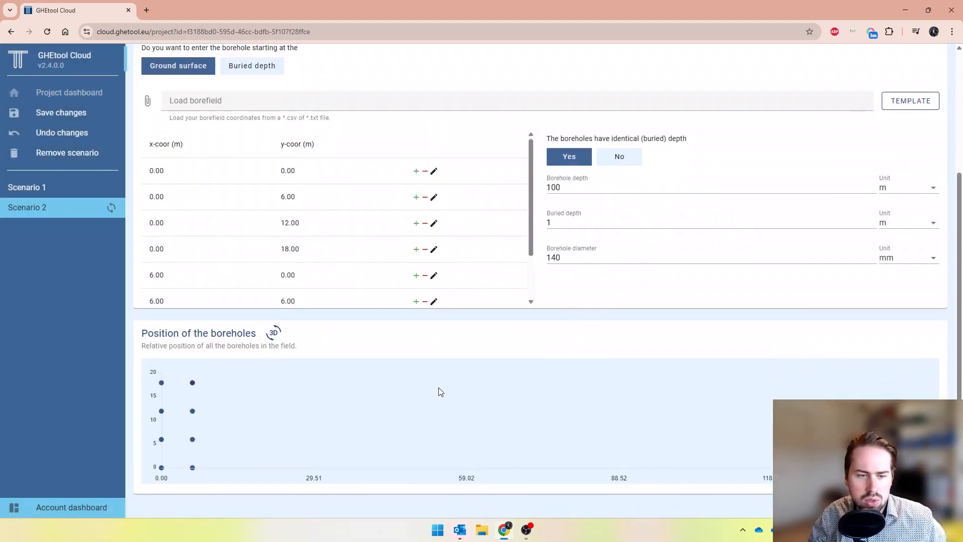
click(193, 383)
click(440, 337)
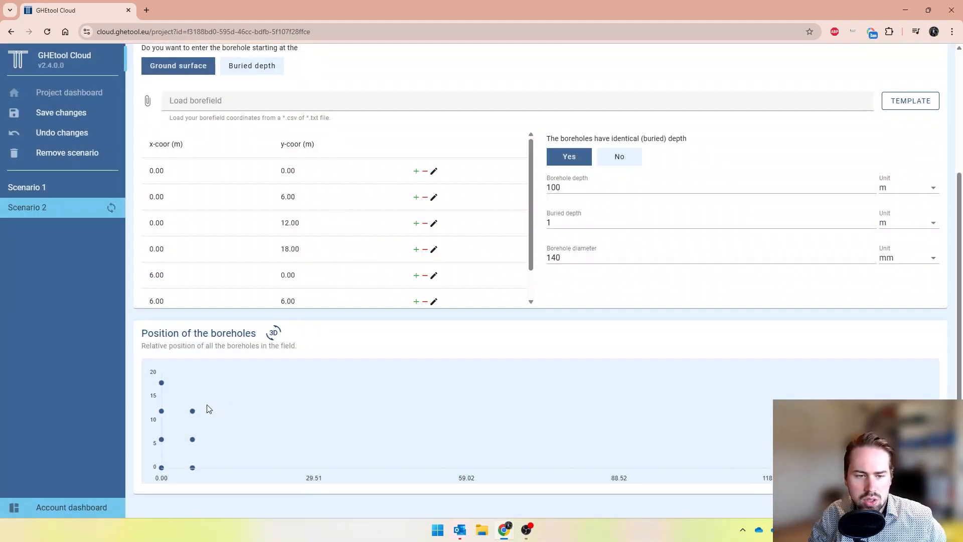
click(161, 411)
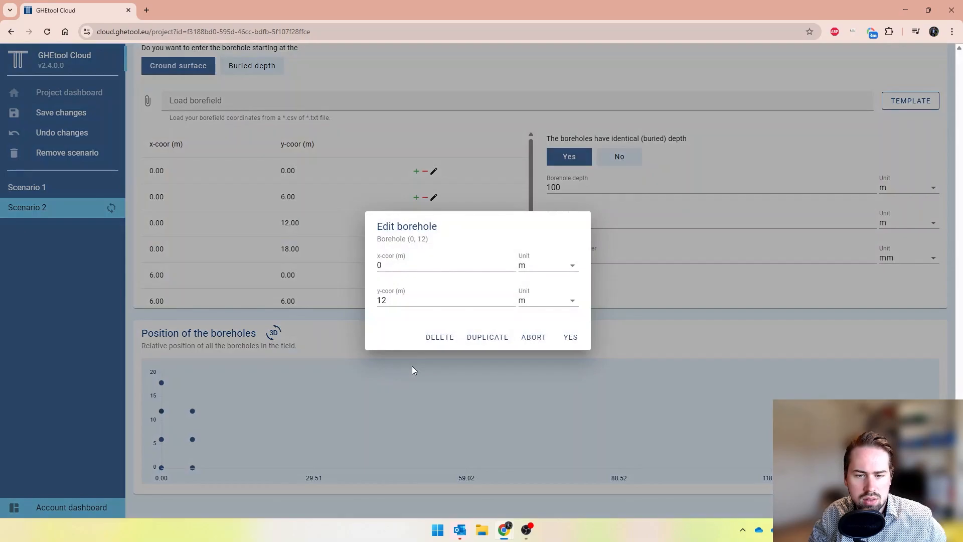
click(441, 336)
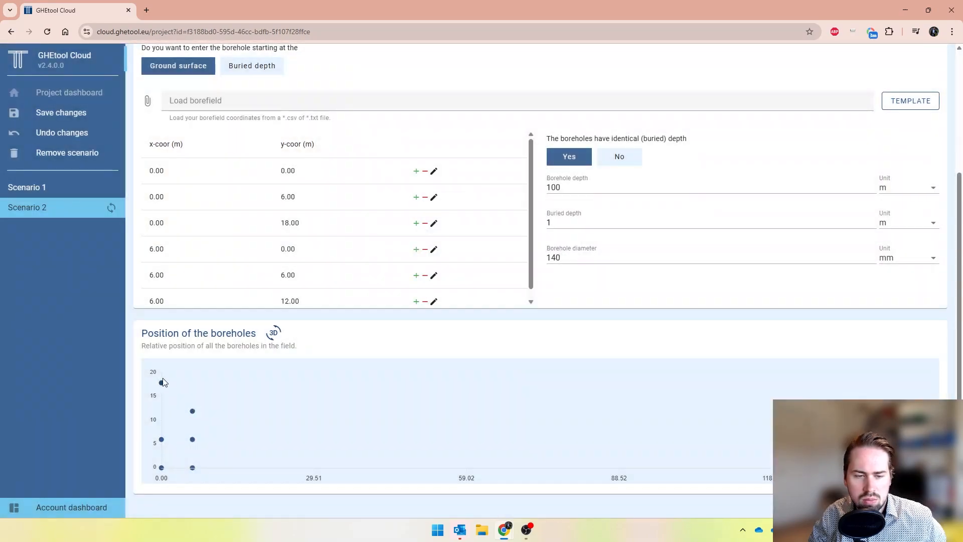
click(162, 384)
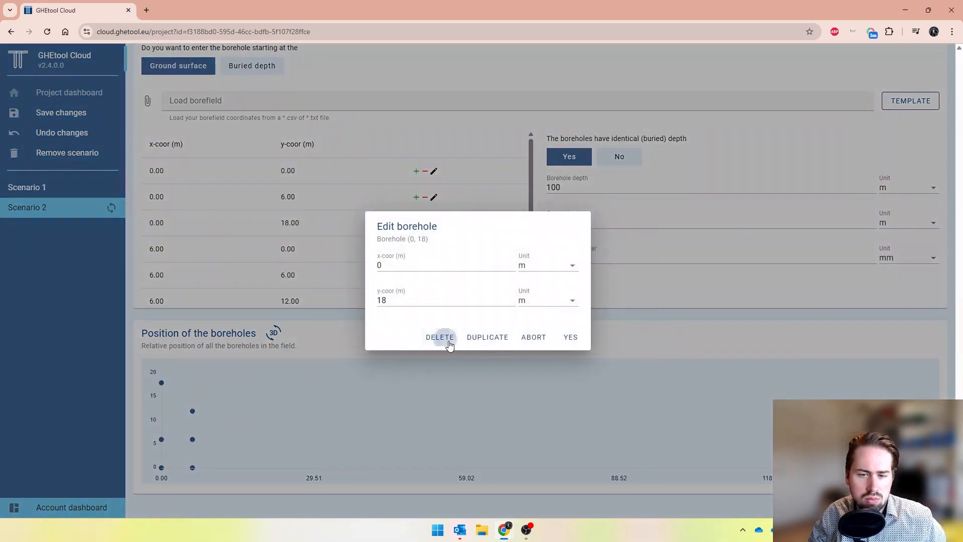
click(441, 337)
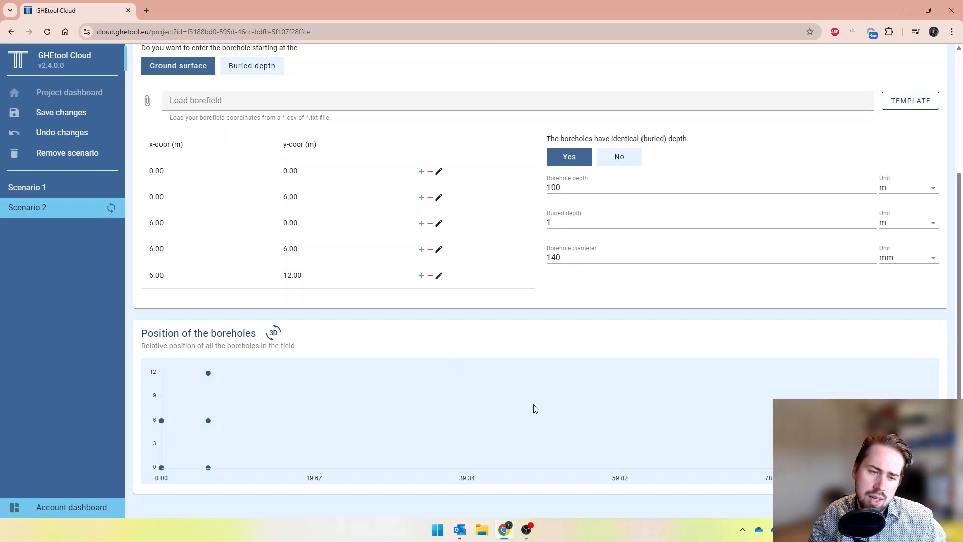
Step: Calculate Scenario 2 and open its results to check the numerical values and temperature profile
scroll(535, 409, down, 1)
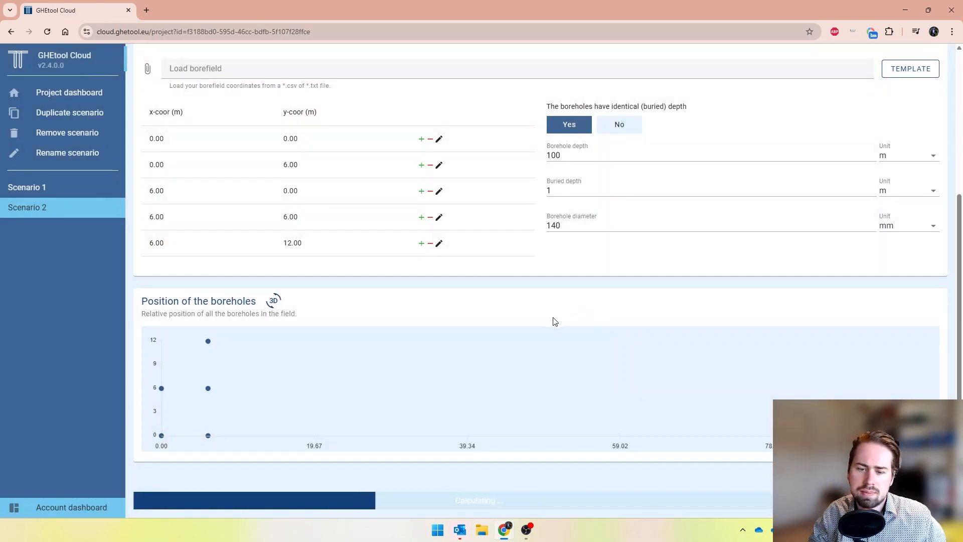
scroll(546, 262, up, 1)
scroll(547, 261, up, 4)
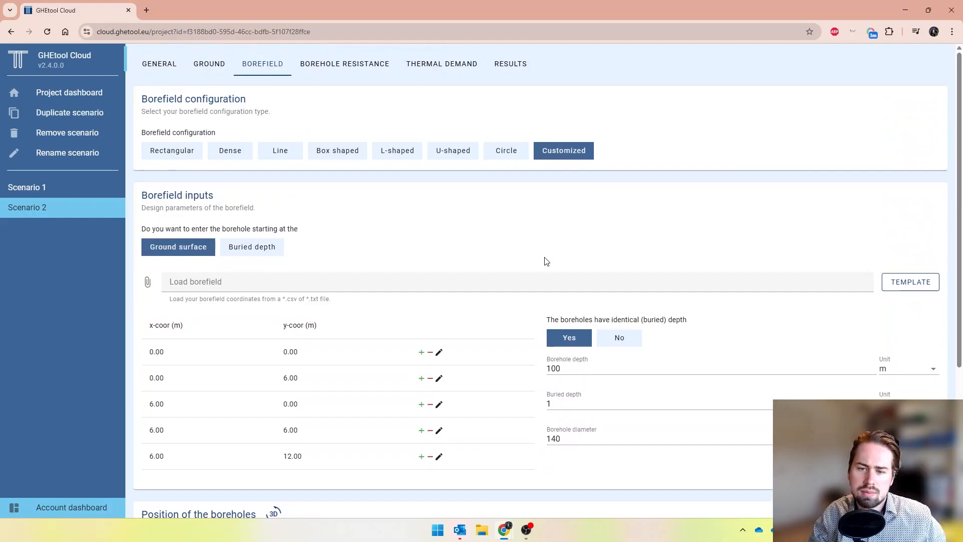
click(511, 63)
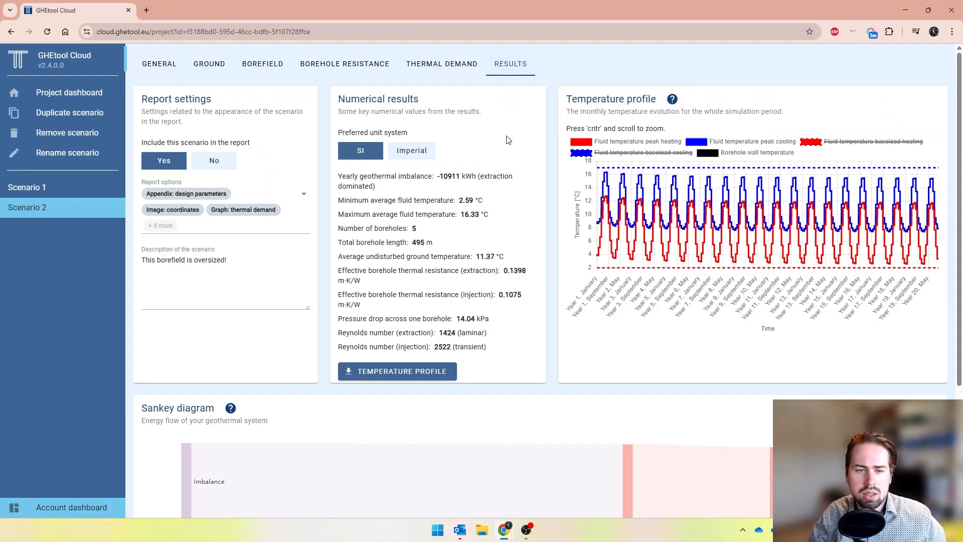
mouse_move(610, 193)
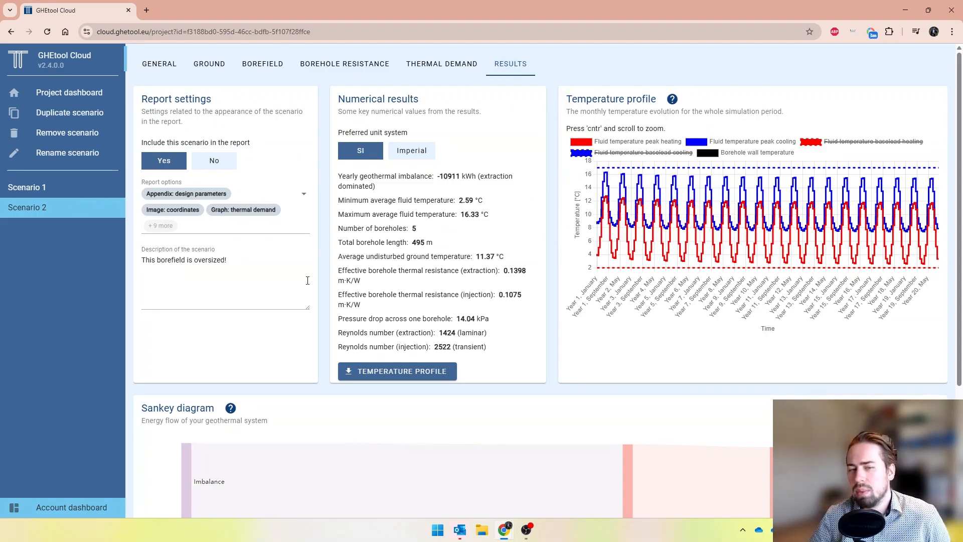
Step: Replace Scenario 2's description with "This is sized accurately!" and save the changes
drag(228, 260, 139, 279)
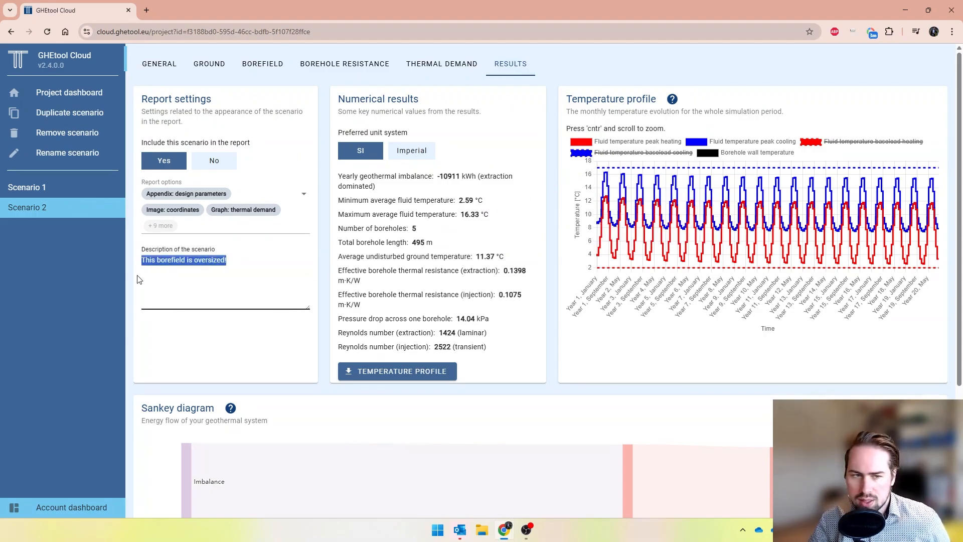
text(T)
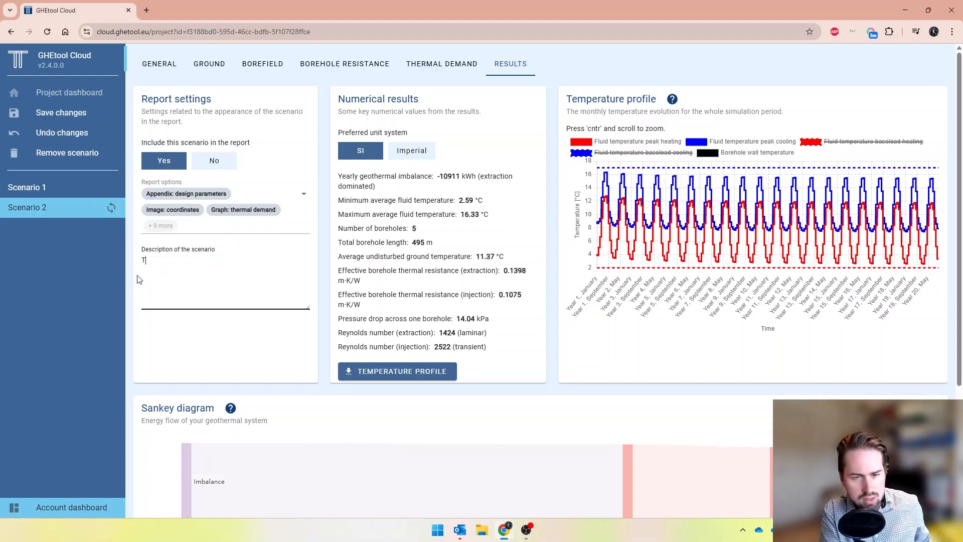
text(his is s)
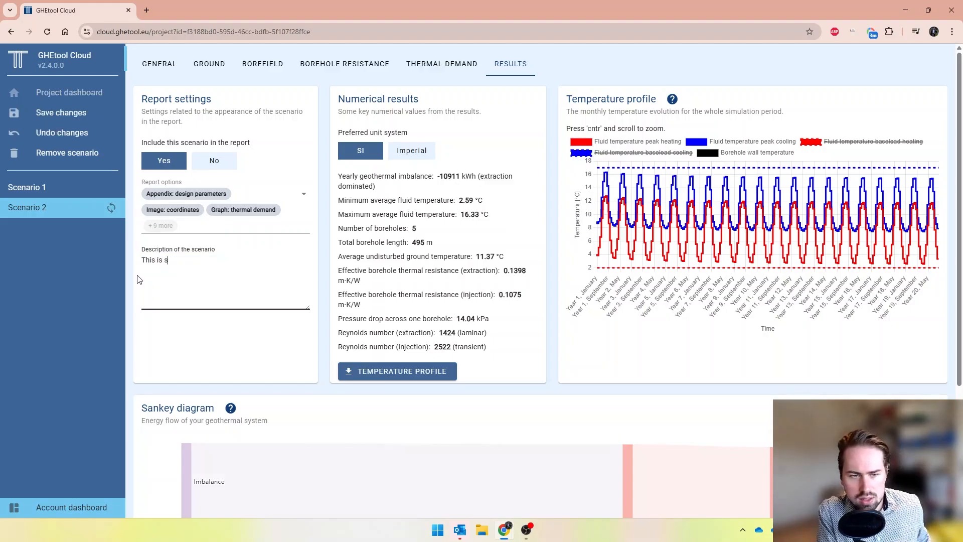
text(ized accurately!)
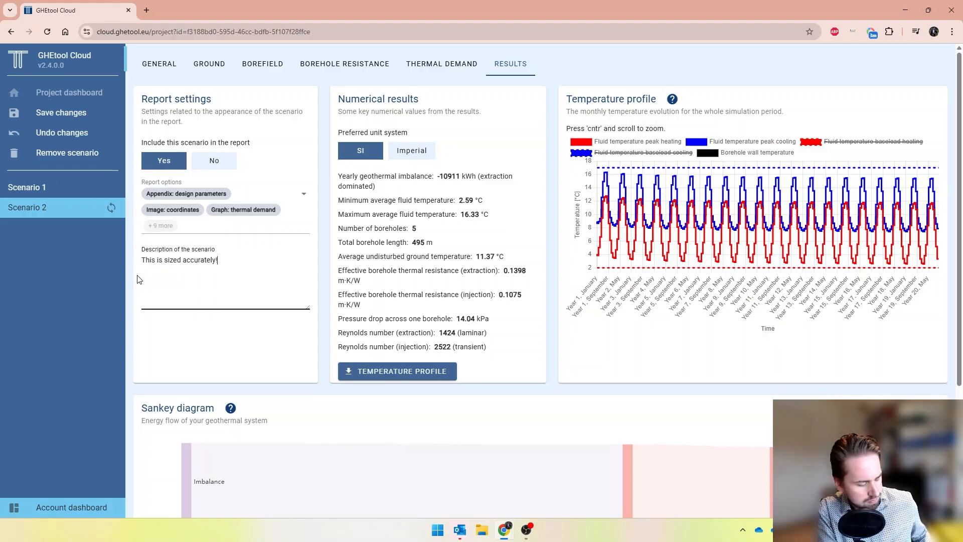
key(ctrl+s)
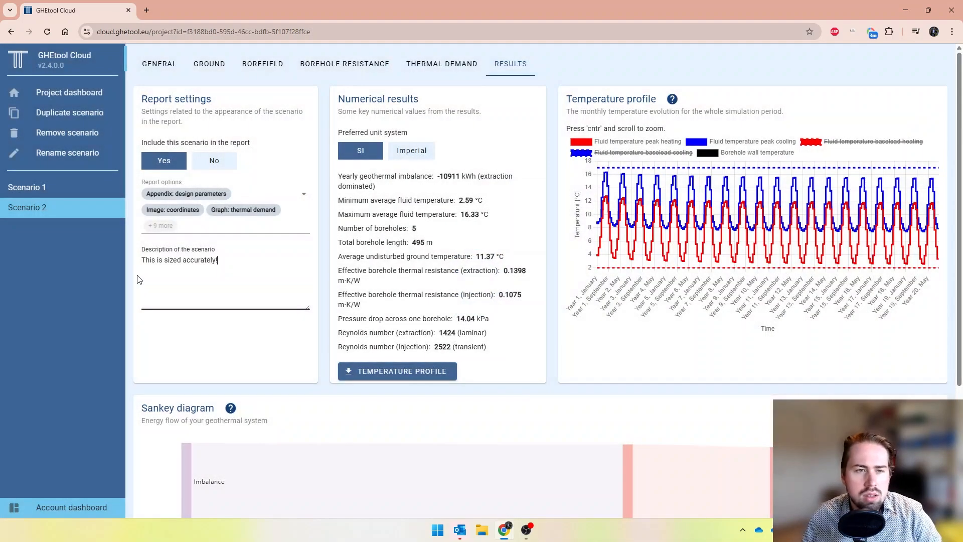
Step: Enable the borefield pressure drop calculation for Scenario 2 and set the distance from the furthest borehole to the manifold to 20 m
click(158, 72)
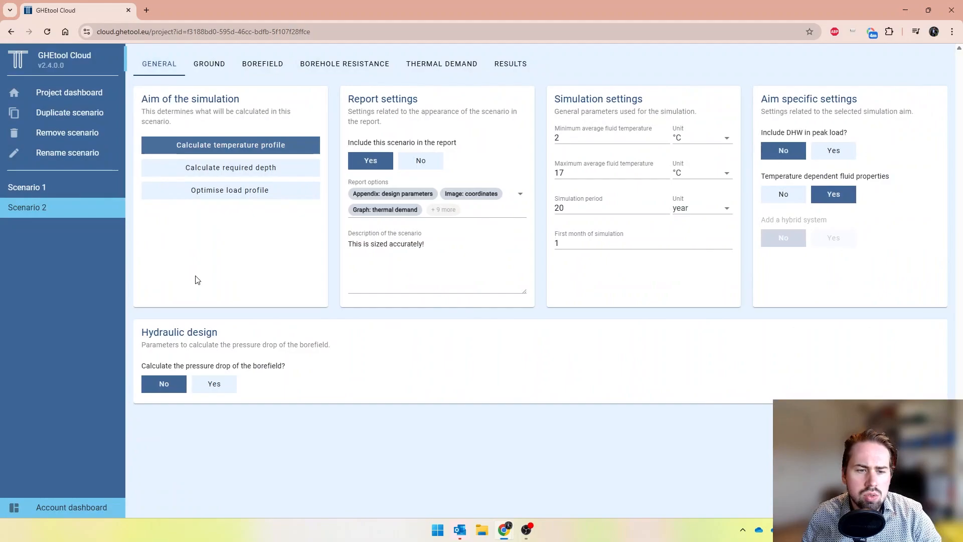
click(215, 383)
scroll(312, 301, down, 2)
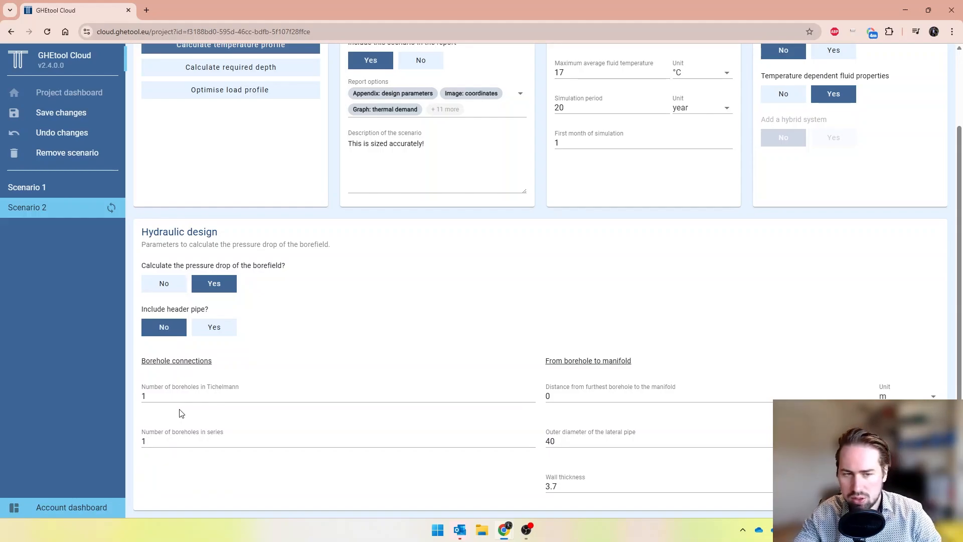
double_click(552, 394)
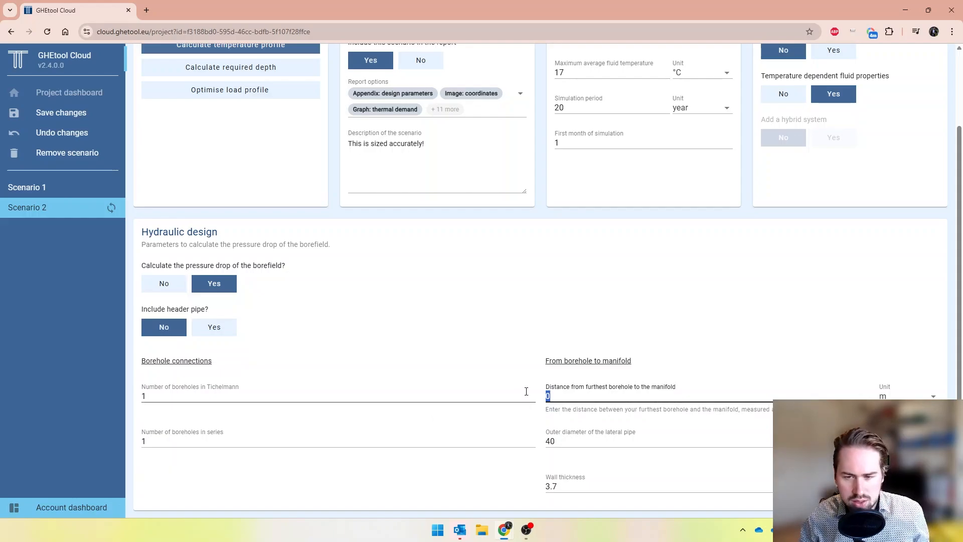
text(20)
scroll(712, 390, down, 1)
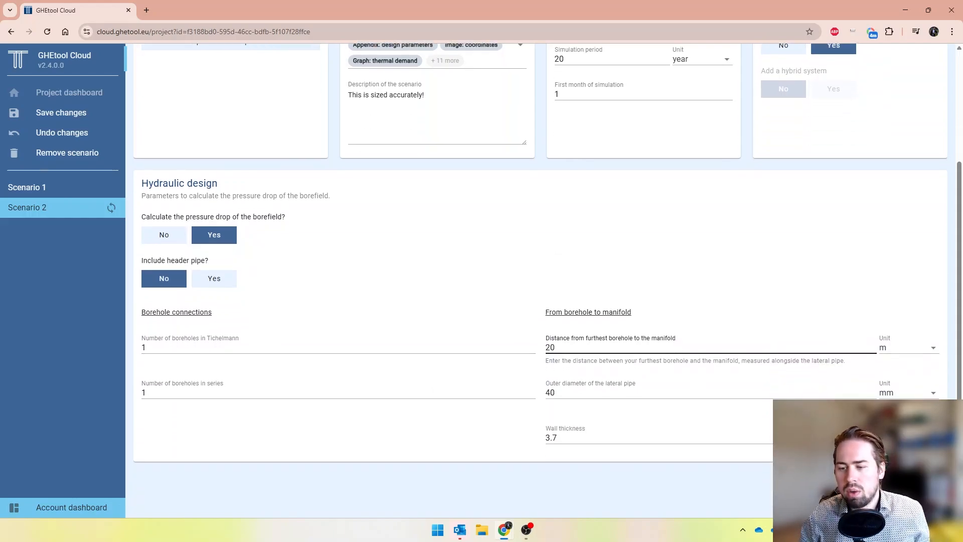
Step: Calculate Scenario 2 and examine its hydraulic design results and Sankey diagram
click(888, 500)
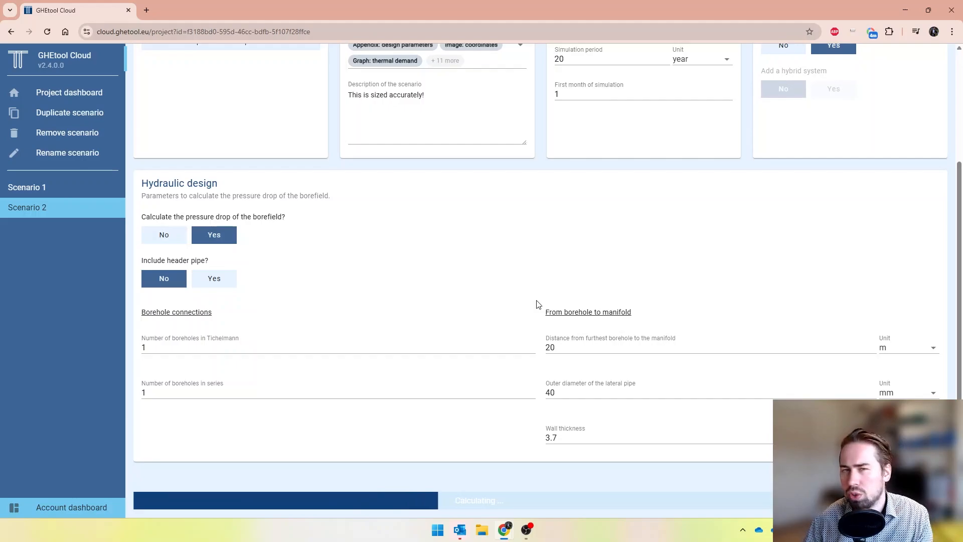
scroll(537, 303, down, 4)
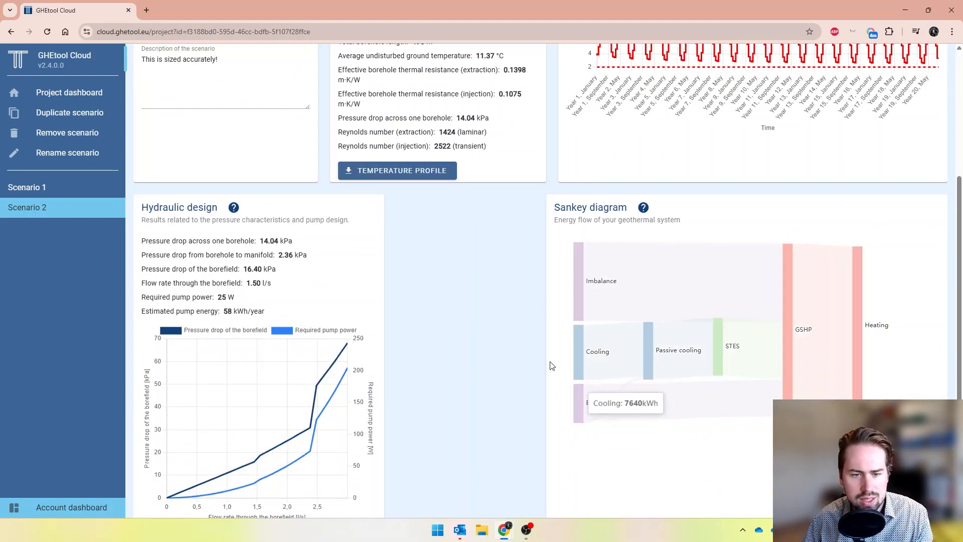
scroll(317, 289, up, 4)
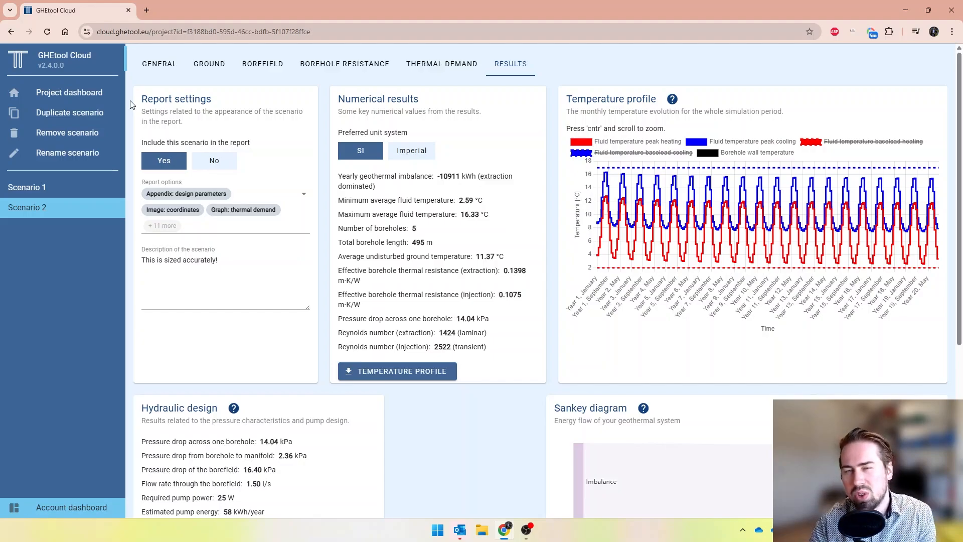
Step: Exclude Scenario 2 from the report, include it again, and browse its report options
click(213, 166)
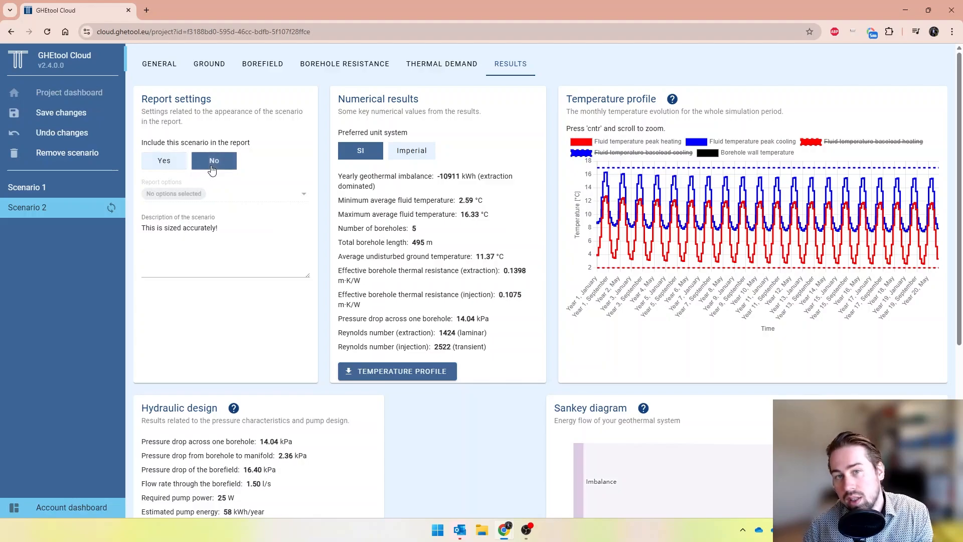
click(178, 169)
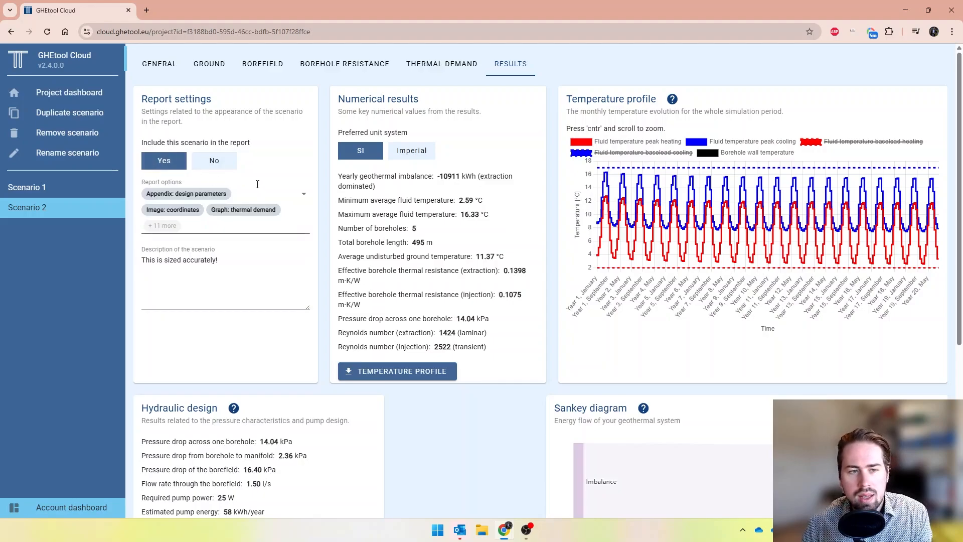
click(305, 200)
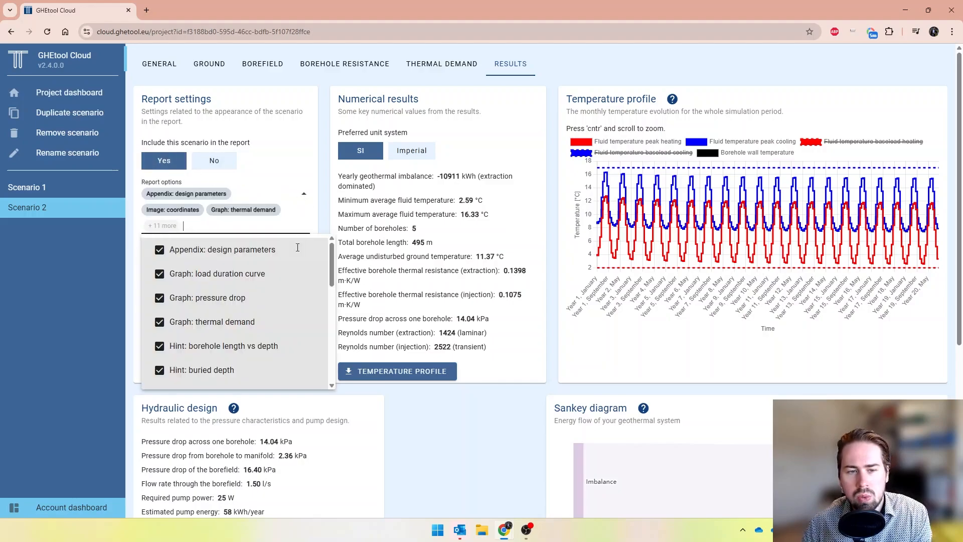
scroll(283, 295, down, 8)
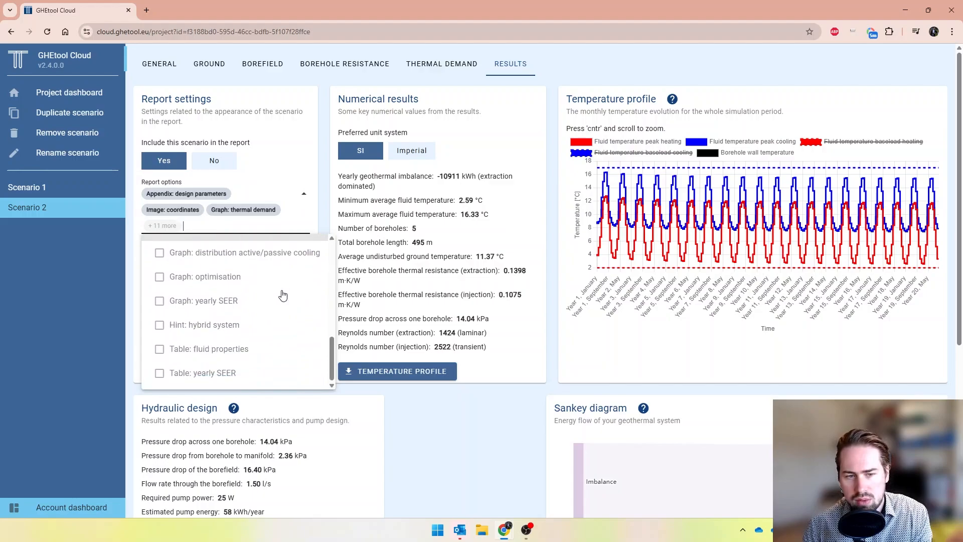
scroll(282, 295, up, 8)
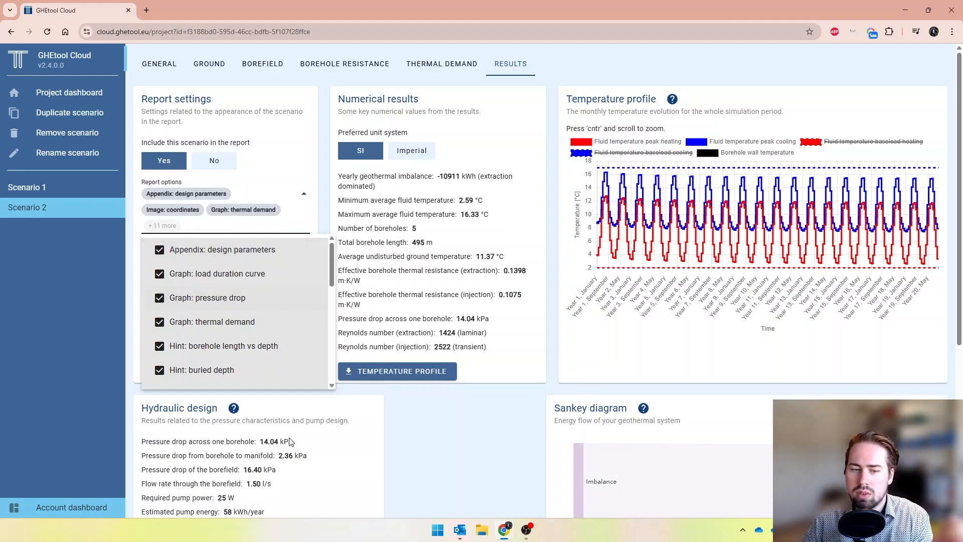
click(309, 456)
Step: Examine which graphs, hints, images, sections and tables can be included in the report for Scenario 2
scroll(251, 456, down, 3)
scroll(340, 348, up, 1)
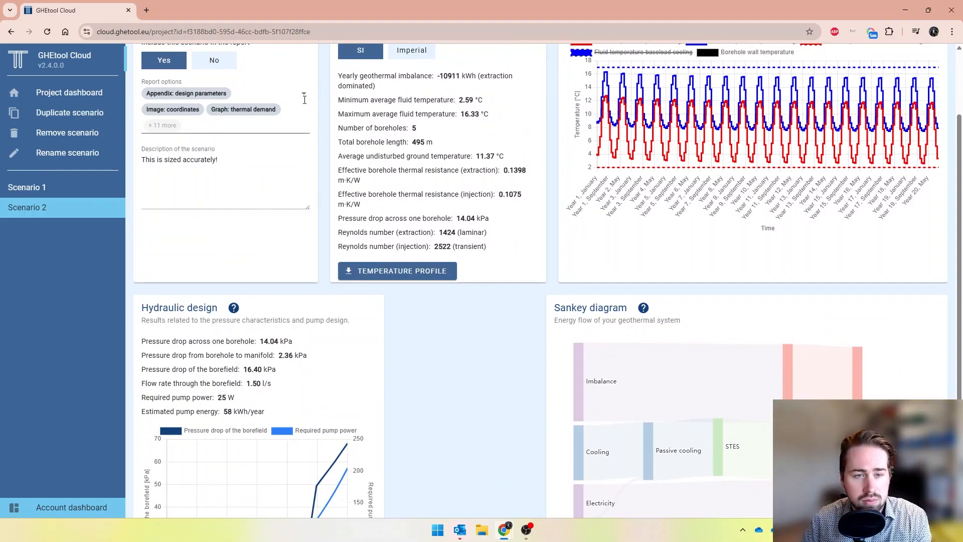
click(303, 100)
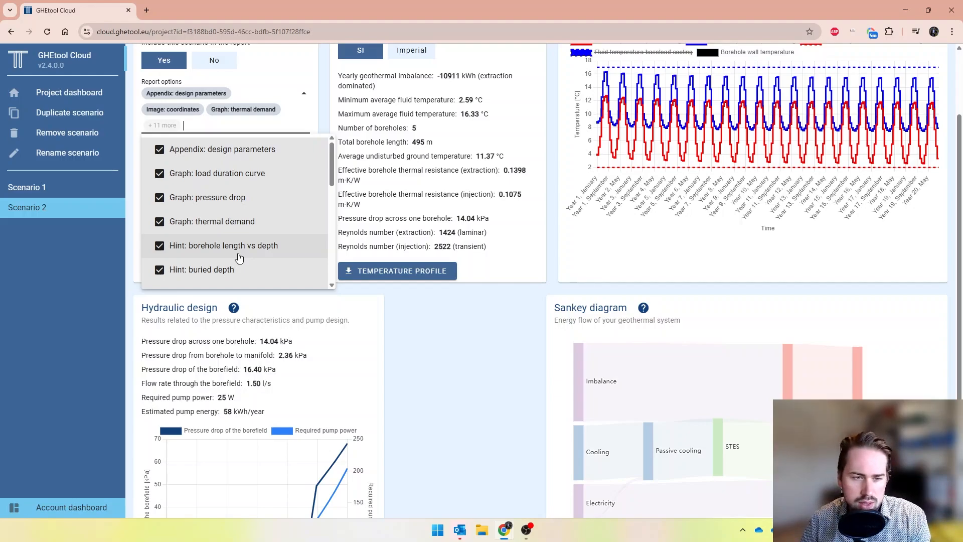
scroll(225, 276, down, 1)
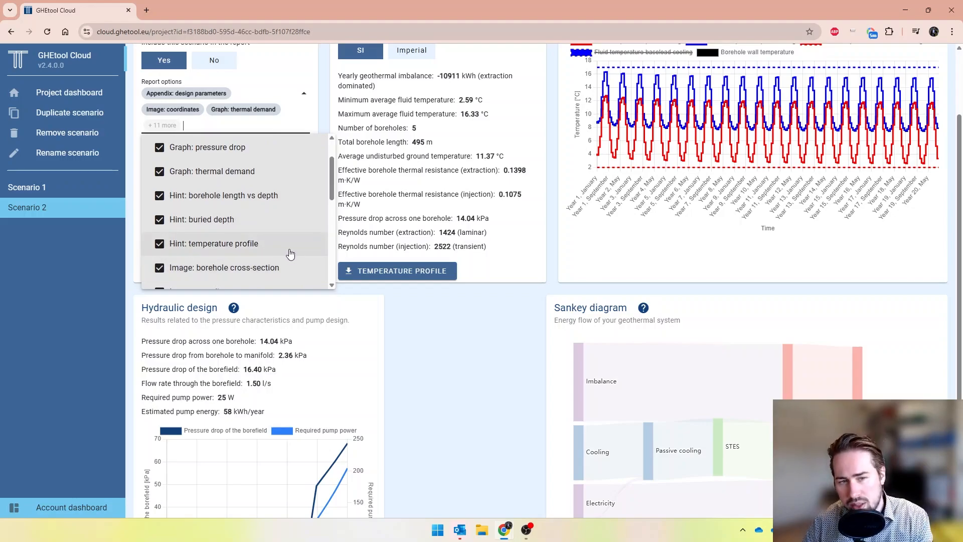
scroll(290, 253, down, 1)
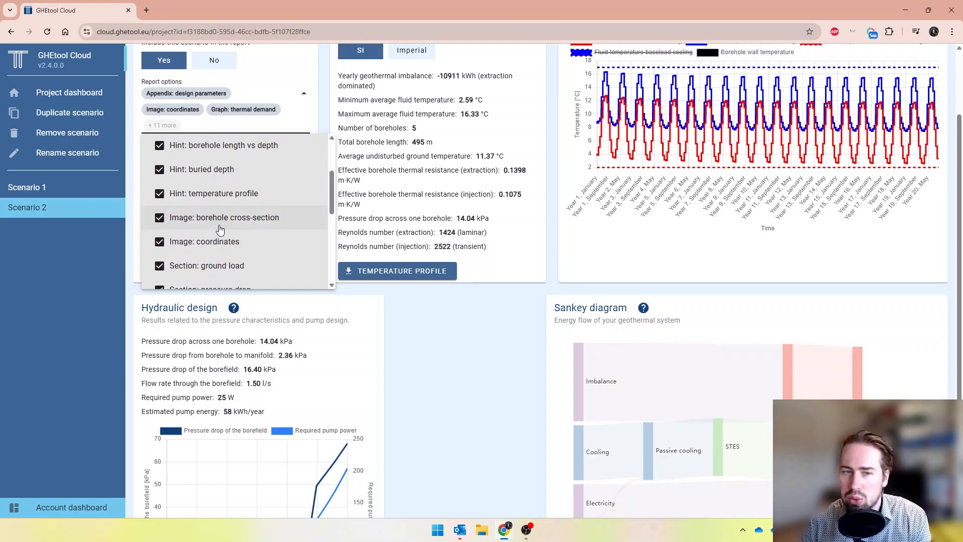
scroll(220, 230, down, 1)
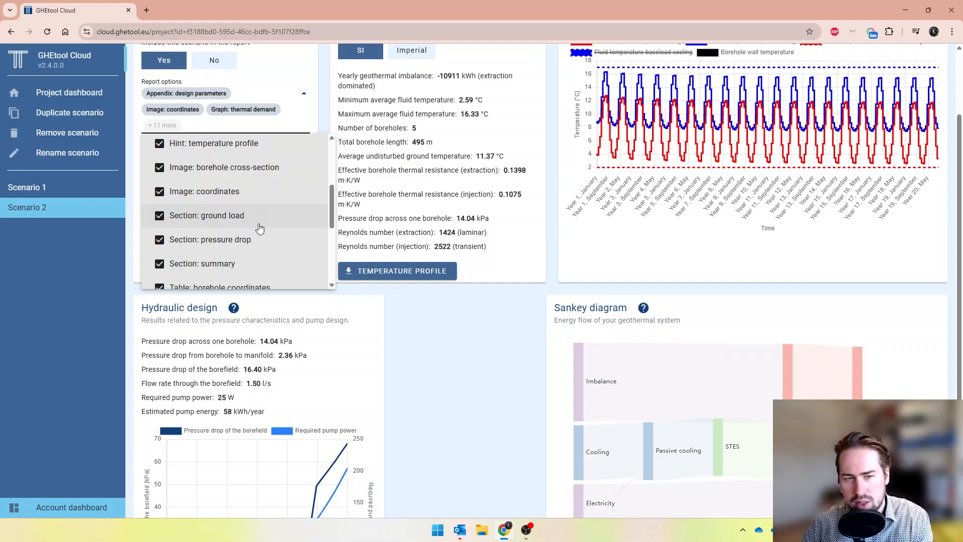
scroll(258, 231, down, 1)
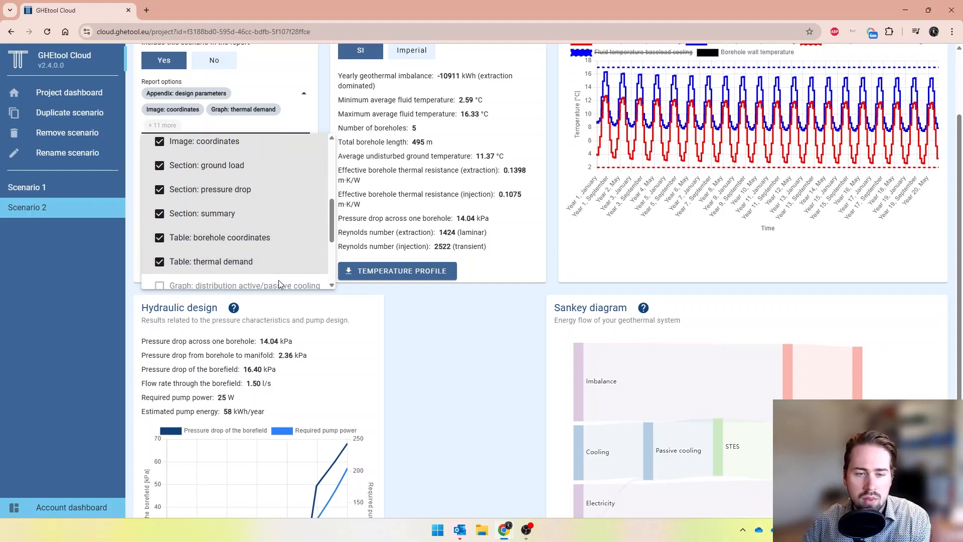
scroll(280, 284, down, 2)
scroll(280, 285, down, 1)
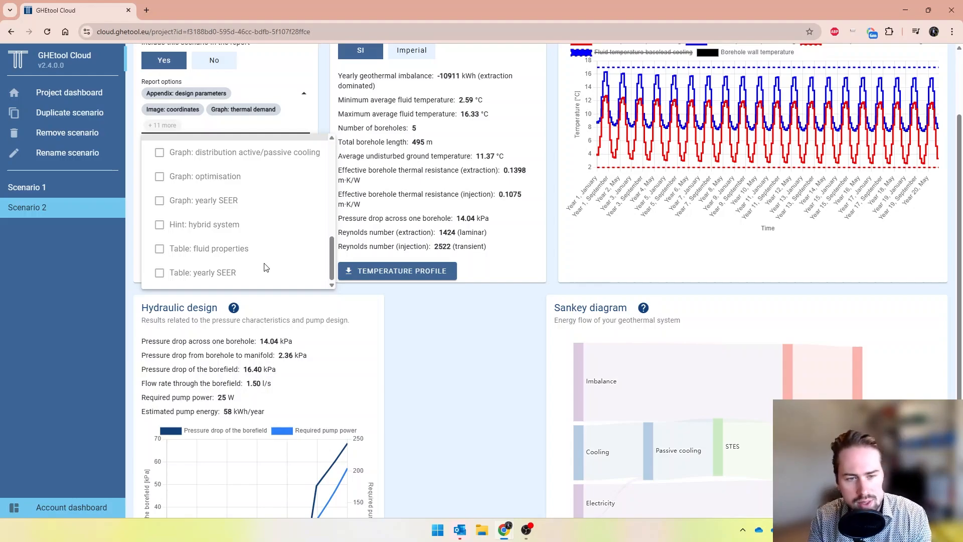
scroll(266, 268, up, 6)
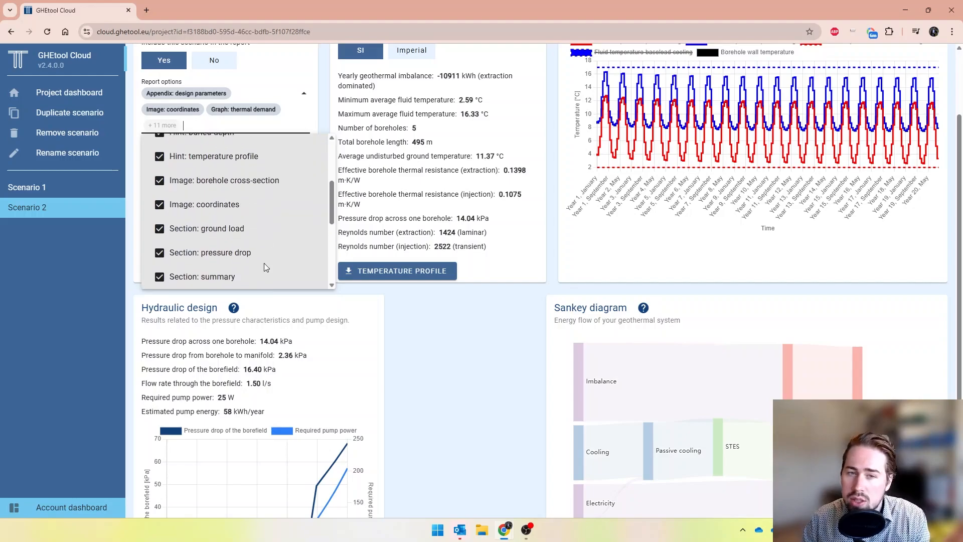
click(367, 212)
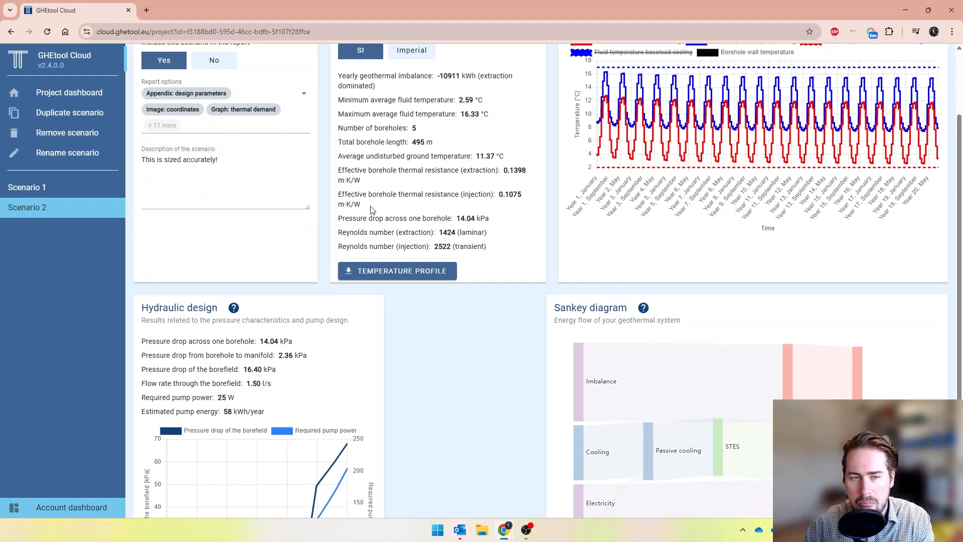
Step: Name the report "My first report" in the project's report settings and check the available report languages, keeping English
click(84, 100)
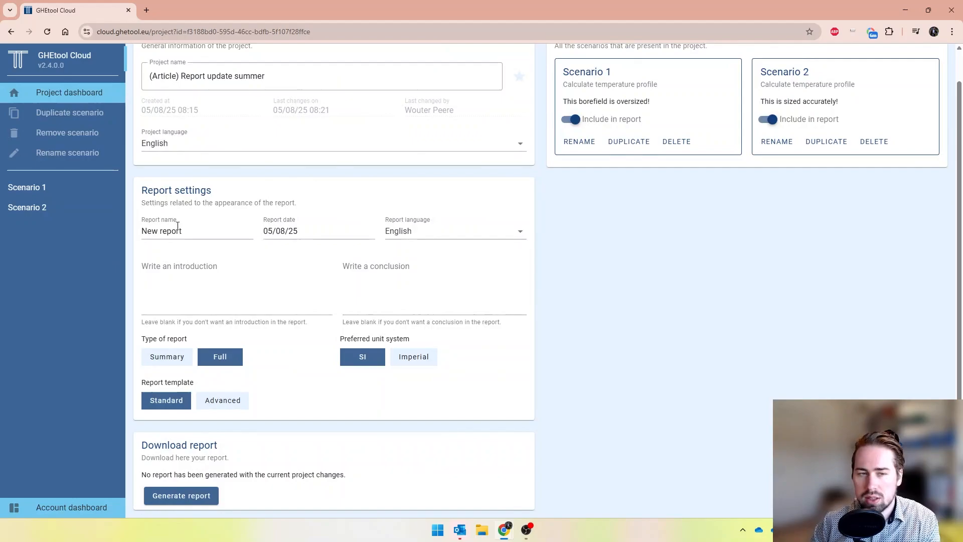
drag(196, 231, 135, 232)
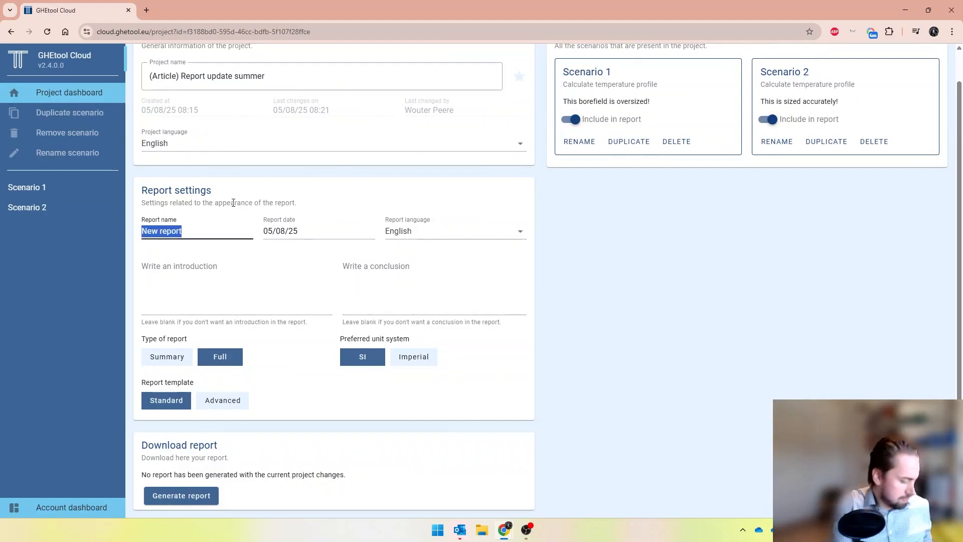
text(My first re)
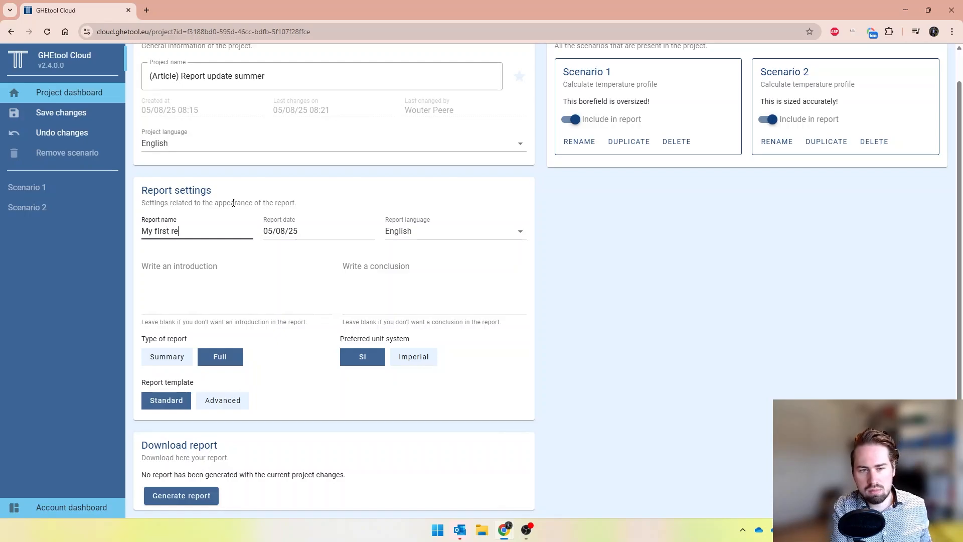
text(port)
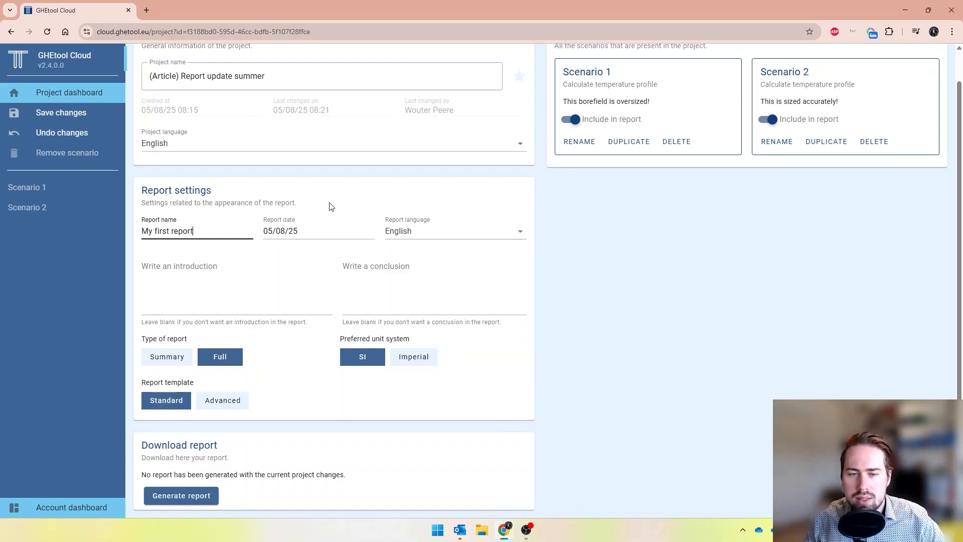
click(405, 235)
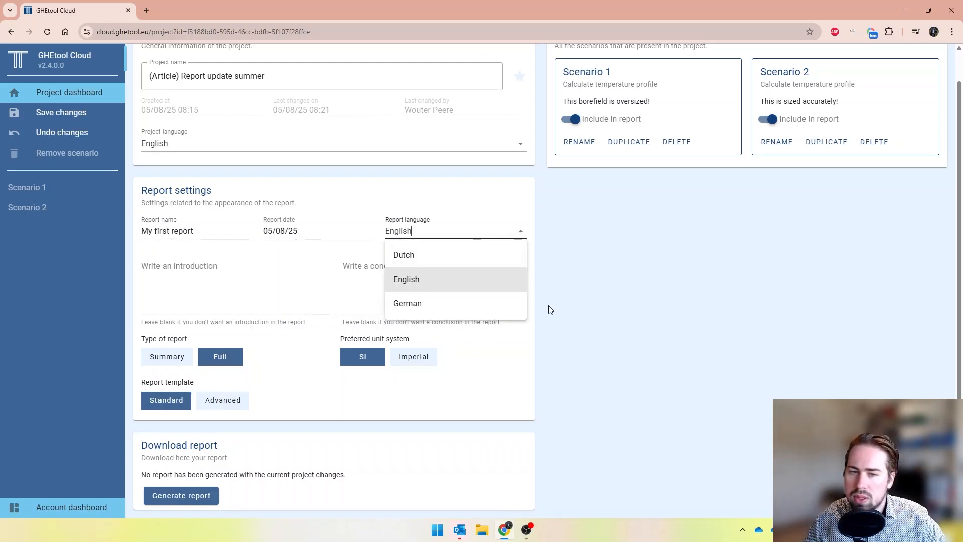
click(565, 291)
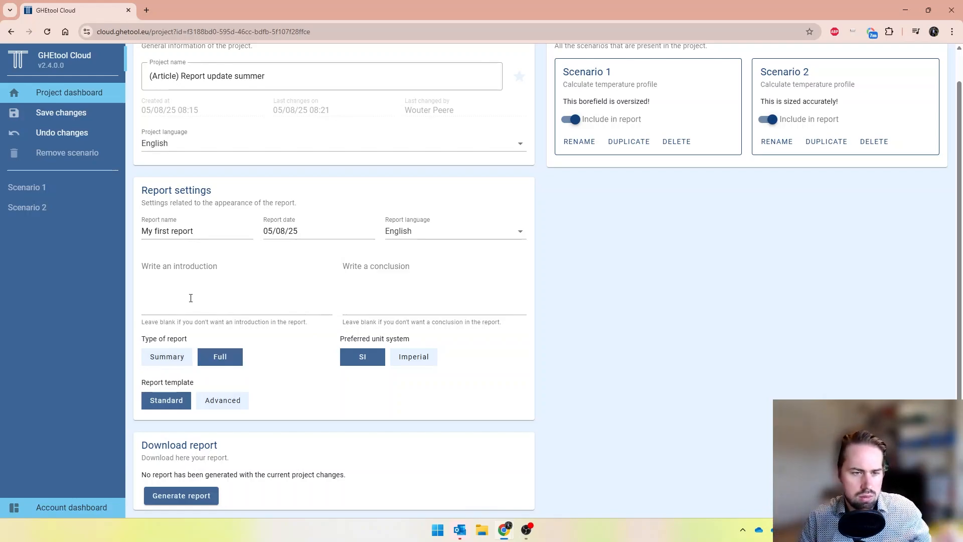
Step: Write "An introduction." as the report's introduction
click(219, 271)
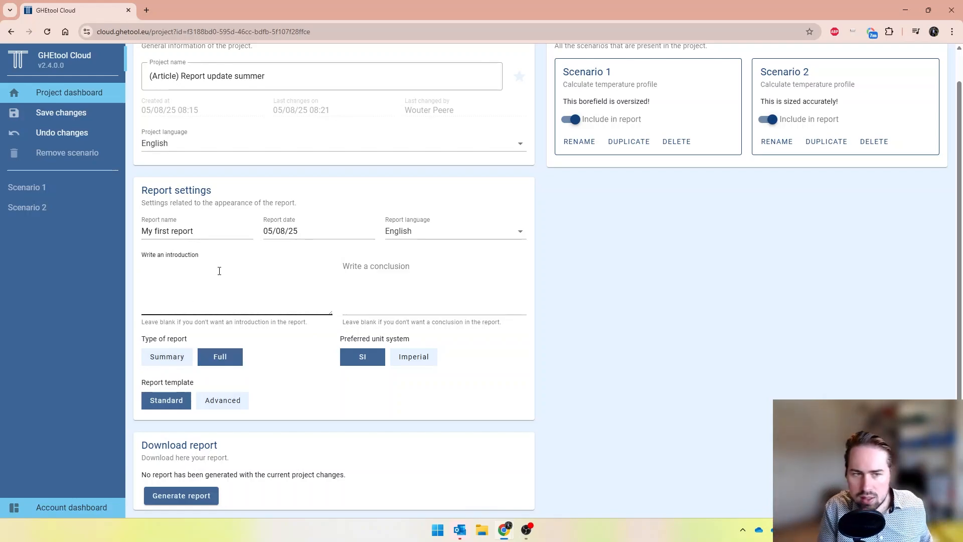
text(An in)
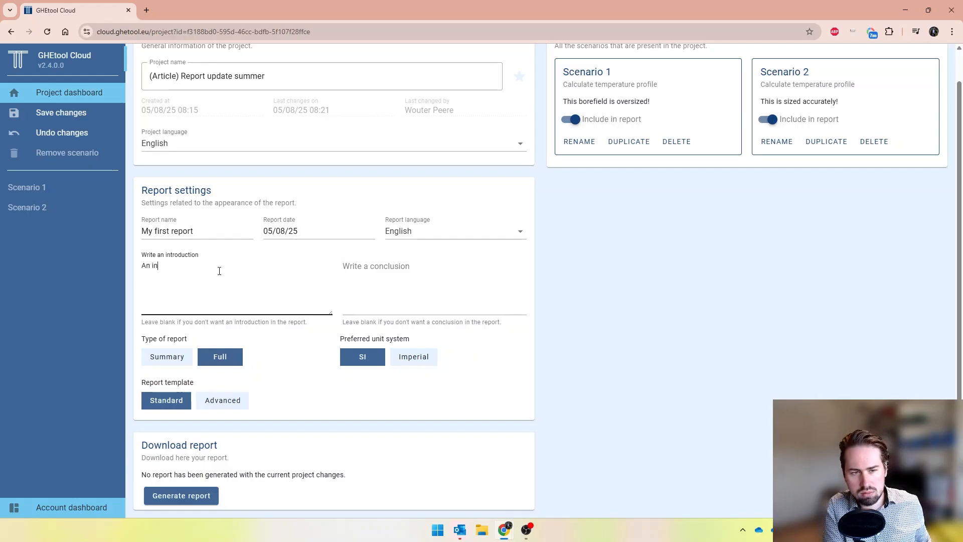
text(troduction.)
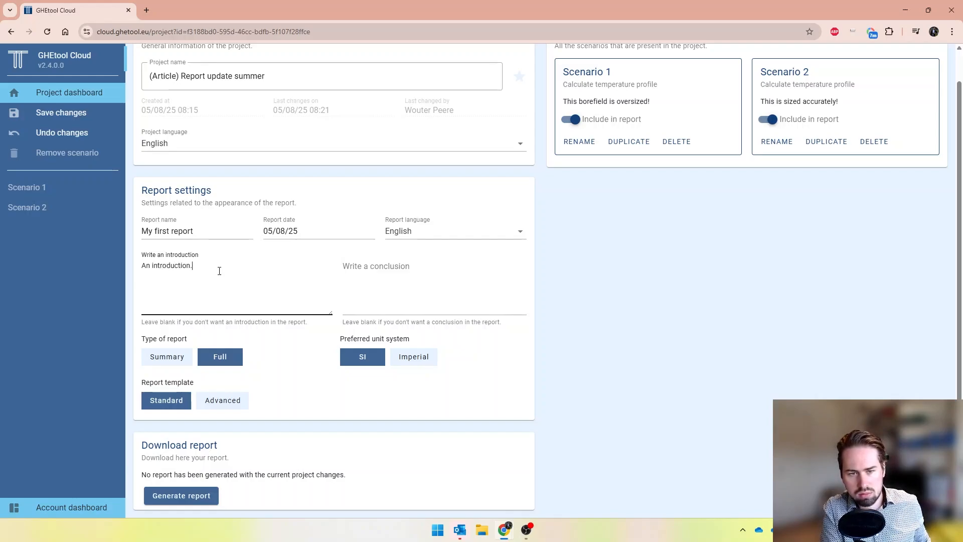
Step: Write "And also a conclusion." as the report's conclusion
key(Tab)
text(And al)
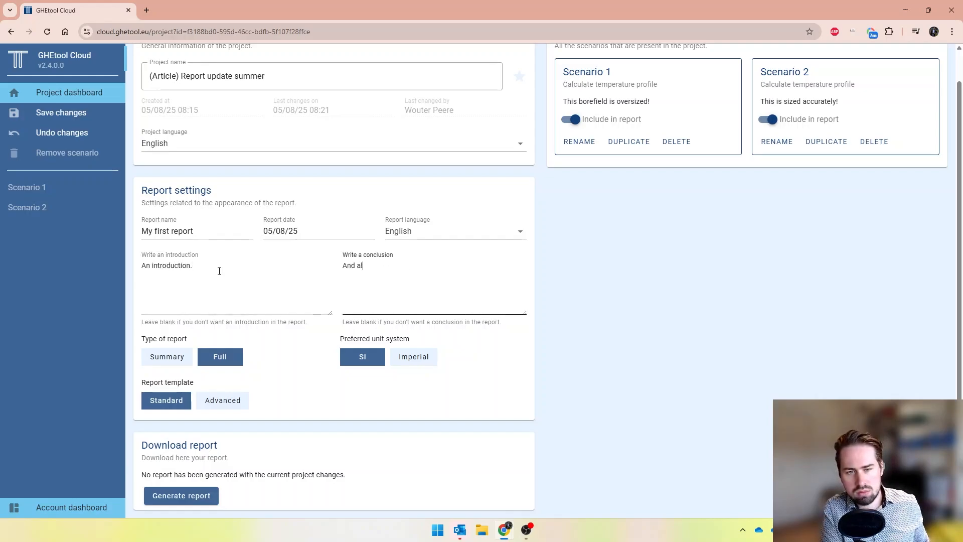
text(so a conclusion.)
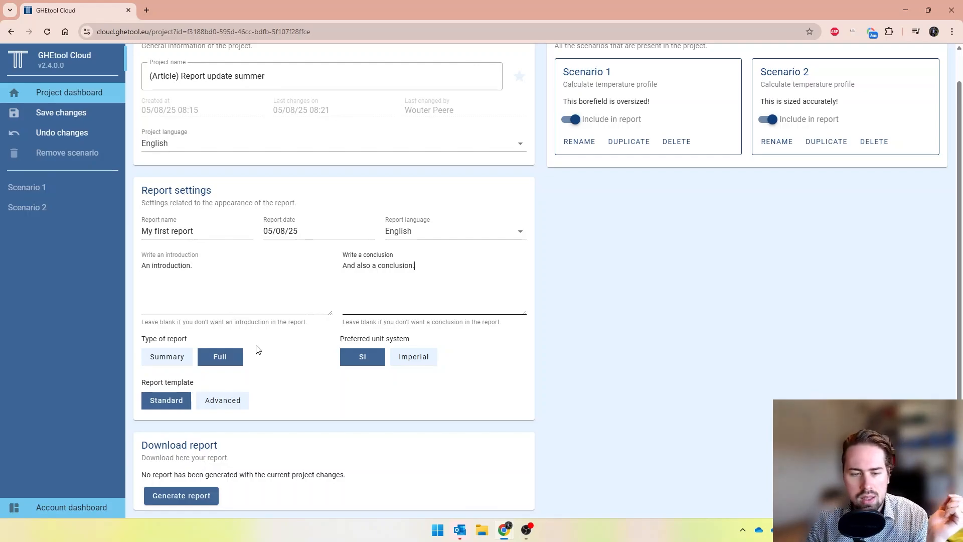
Step: Set the type of report to Summary and generate the report
click(168, 357)
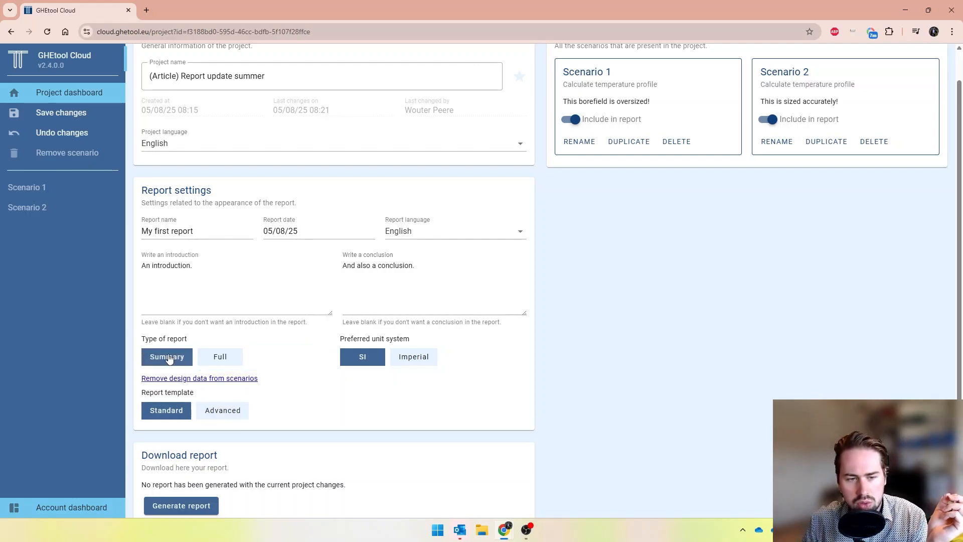
click(188, 505)
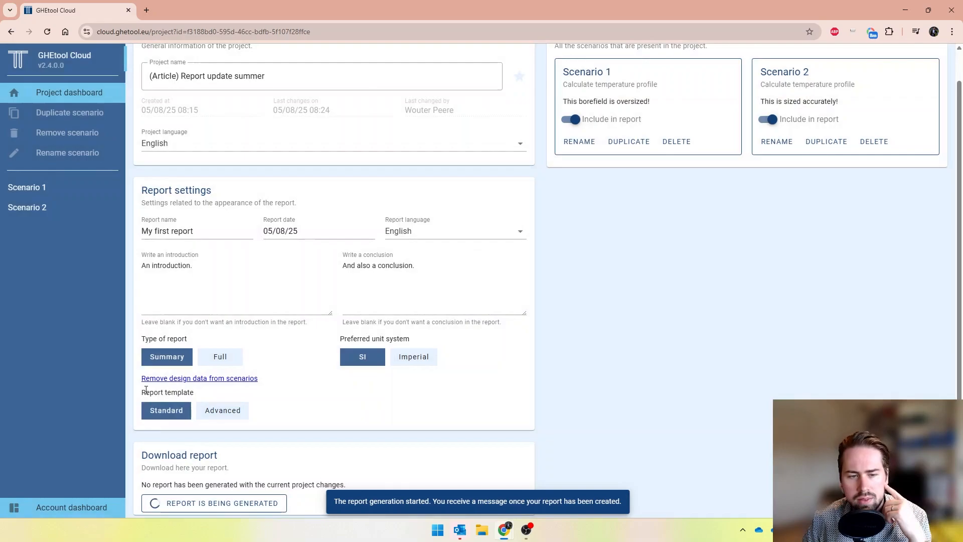
Step: Check which report options are selected for Scenario 1 in the summary report
click(69, 197)
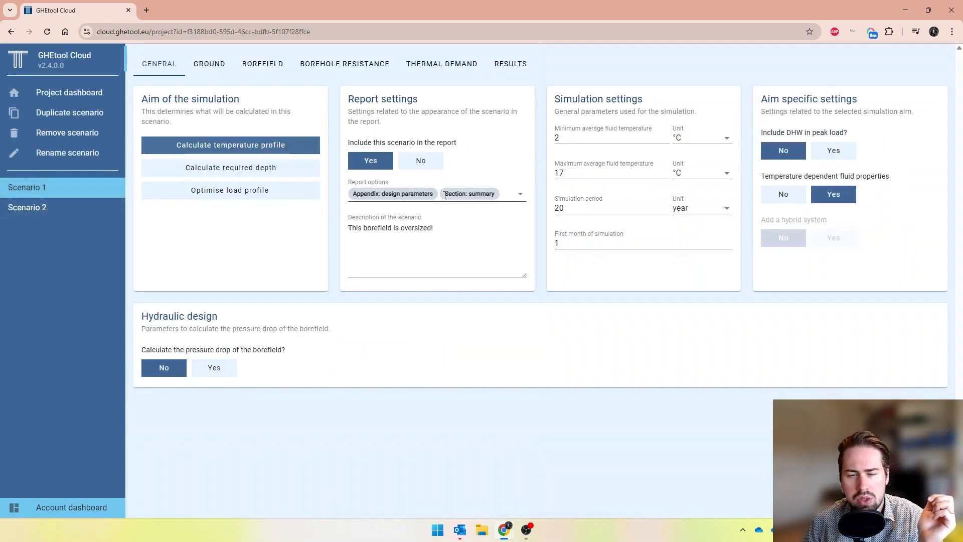
click(519, 194)
scroll(475, 280, down, 5)
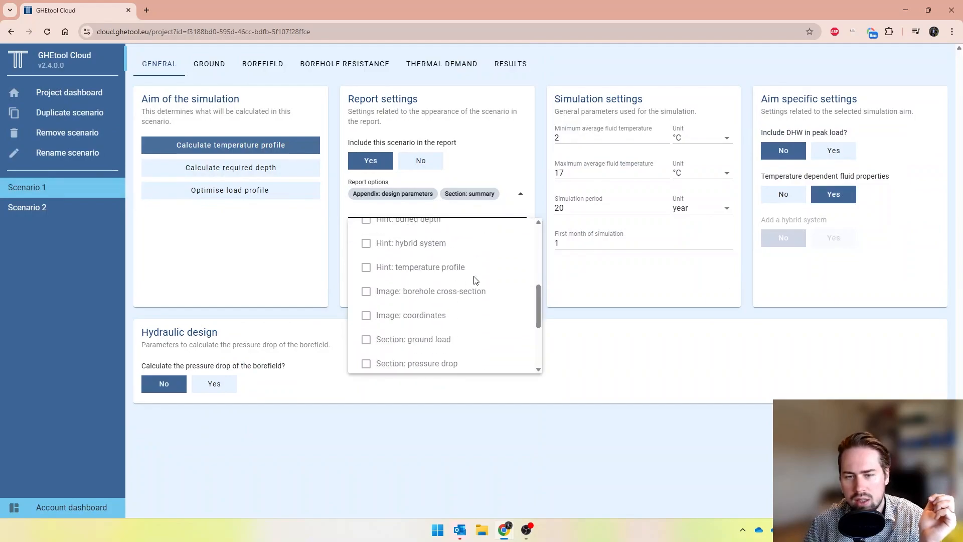
scroll(455, 344, up, 10)
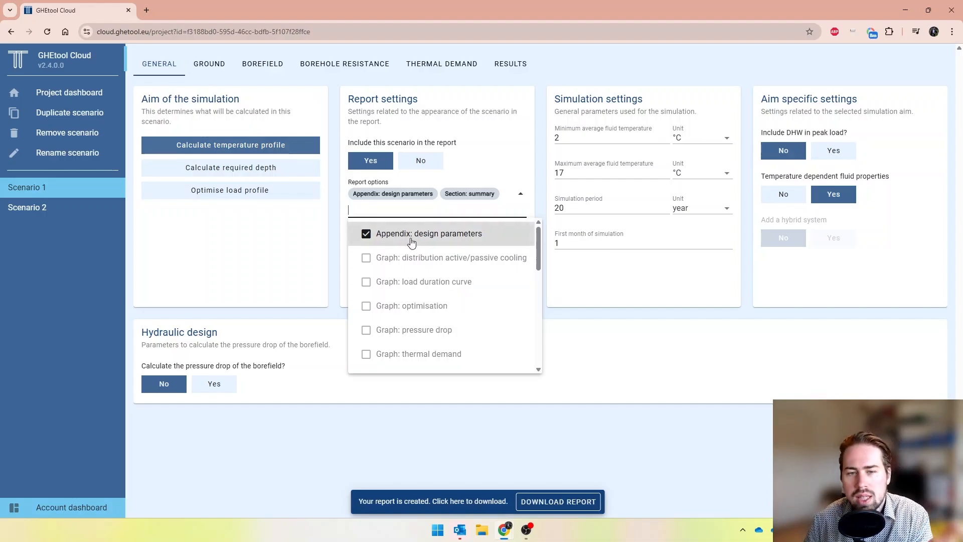
click(339, 239)
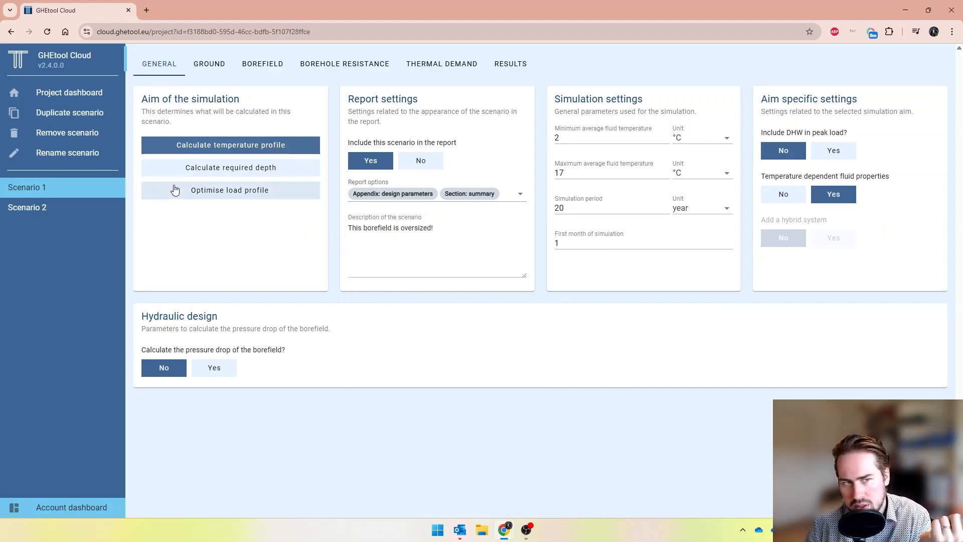
Step: Download the generated summary report from the project dashboard and open the PDF
click(87, 100)
scroll(224, 341, down, 1)
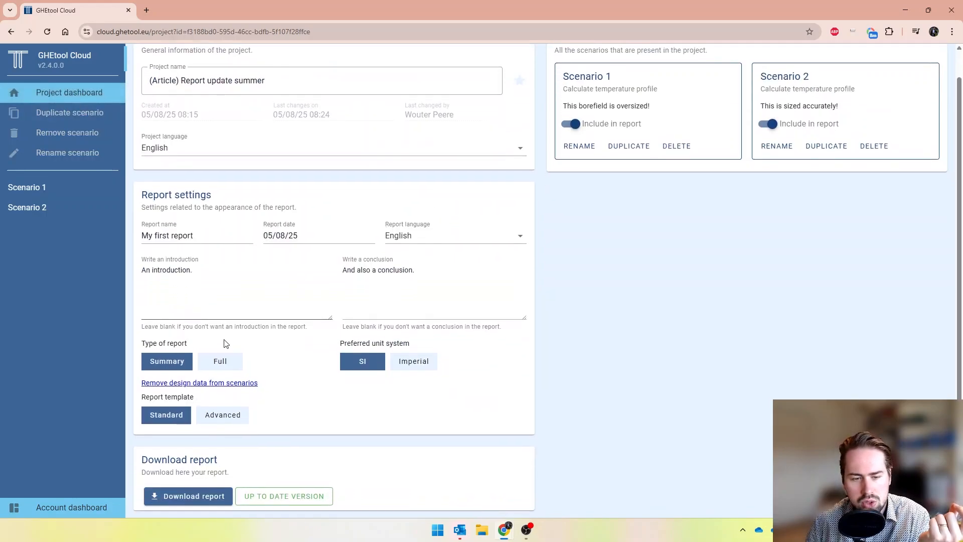
click(215, 497)
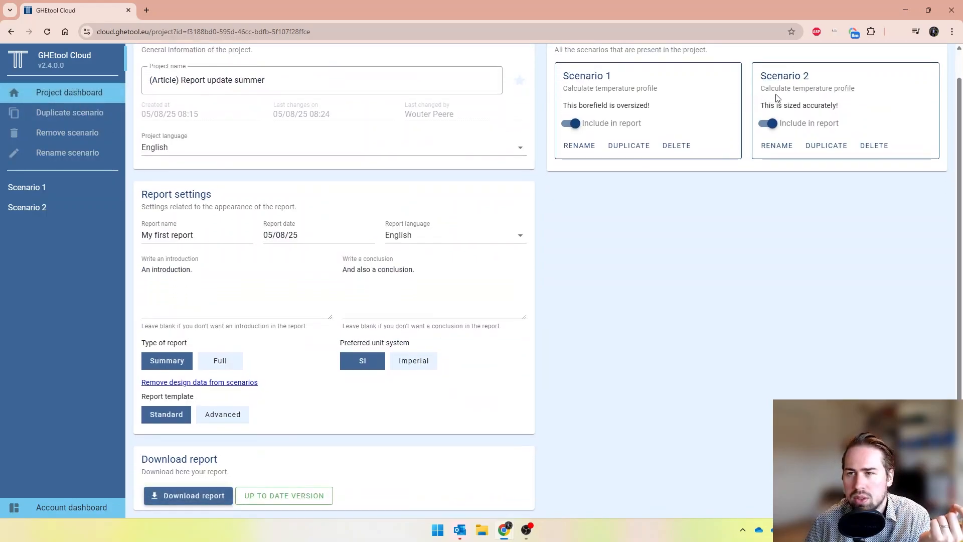
click(828, 63)
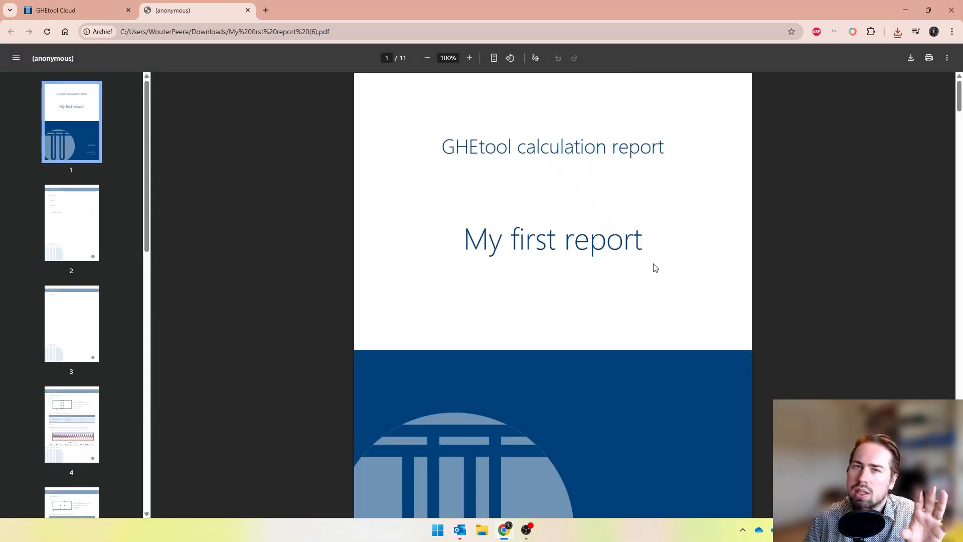
Step: Review the summary report's cover, table of contents, introduction, and the input and results of Scenario 1
scroll(649, 271, down, 2)
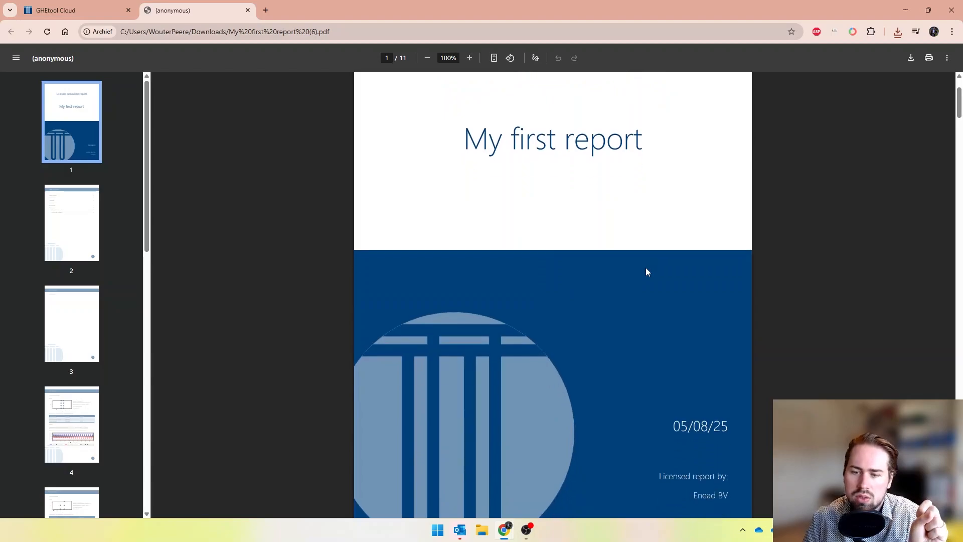
scroll(646, 271, down, 7)
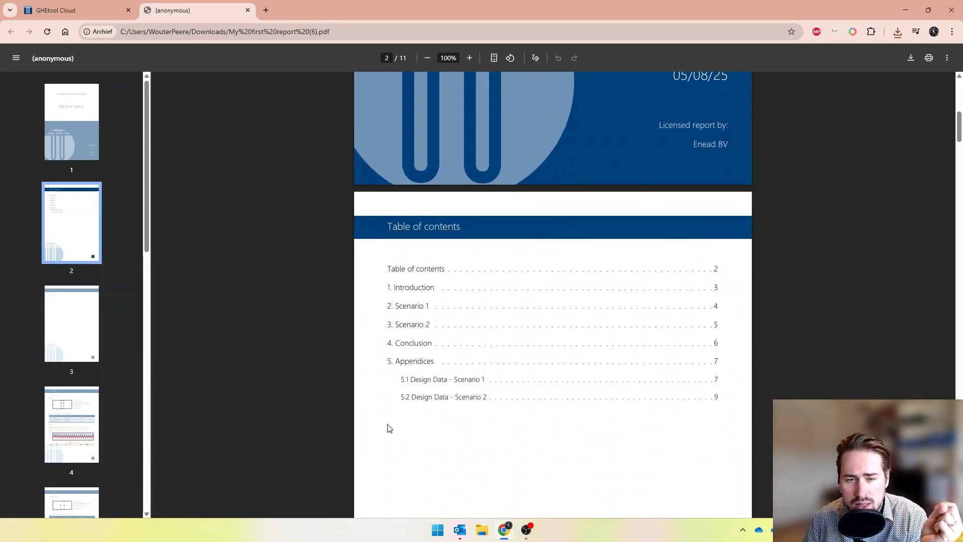
click(400, 290)
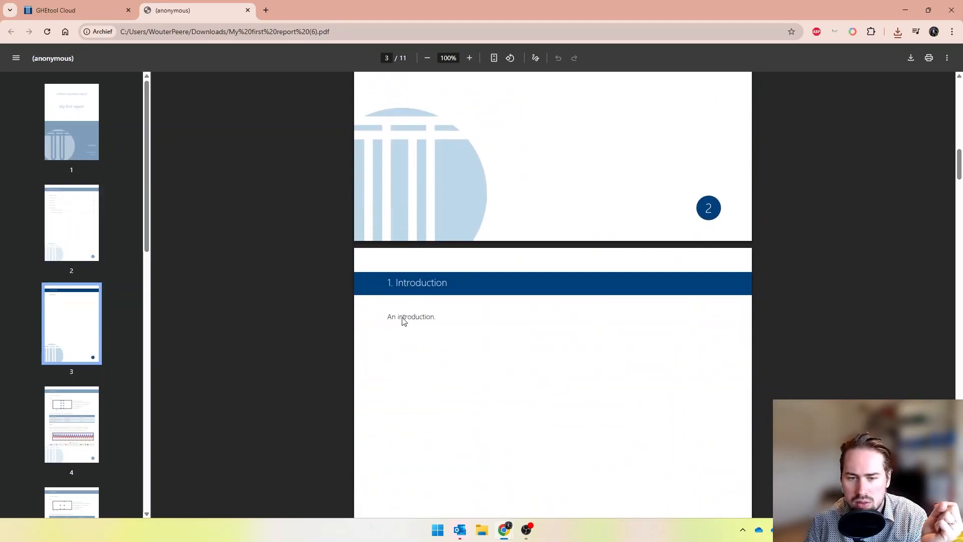
scroll(404, 321, down, 10)
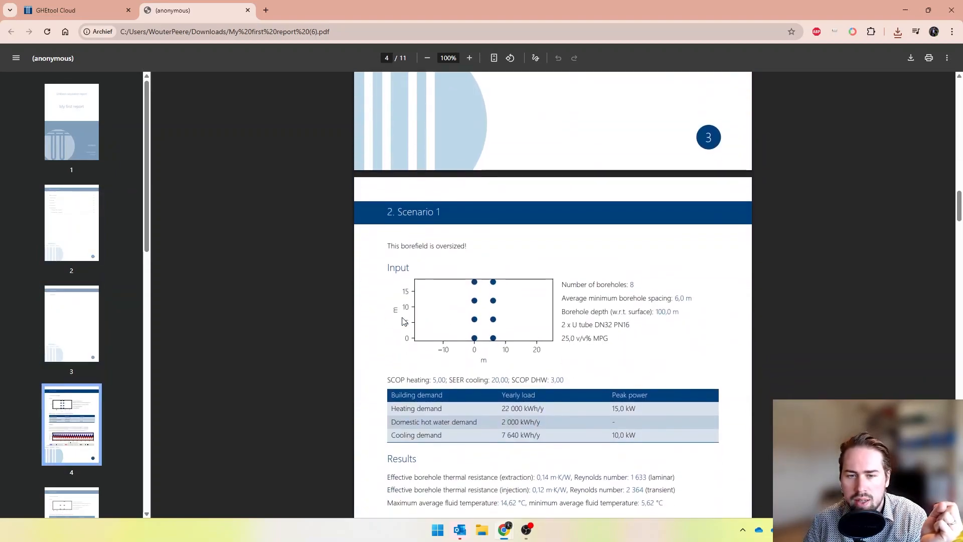
scroll(402, 321, down, 1)
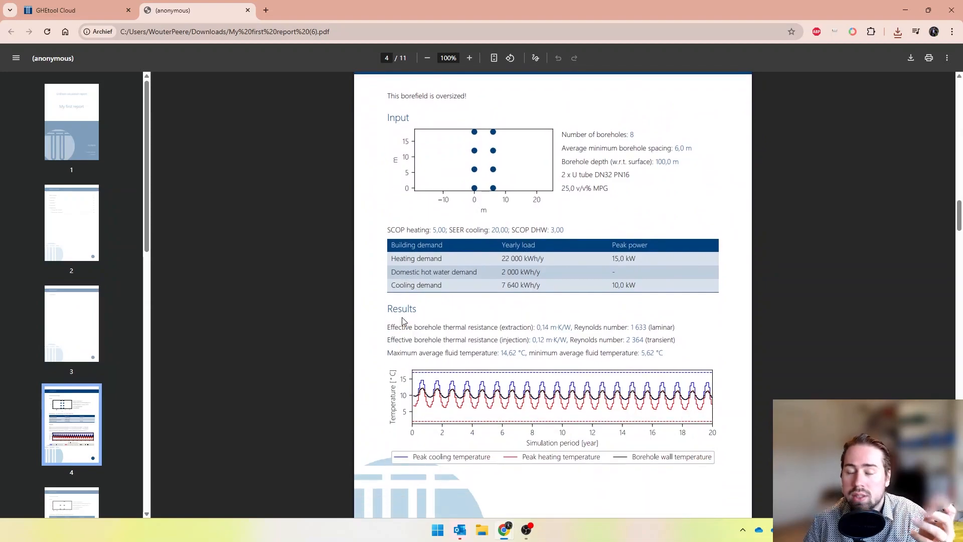
scroll(402, 321, up, 1)
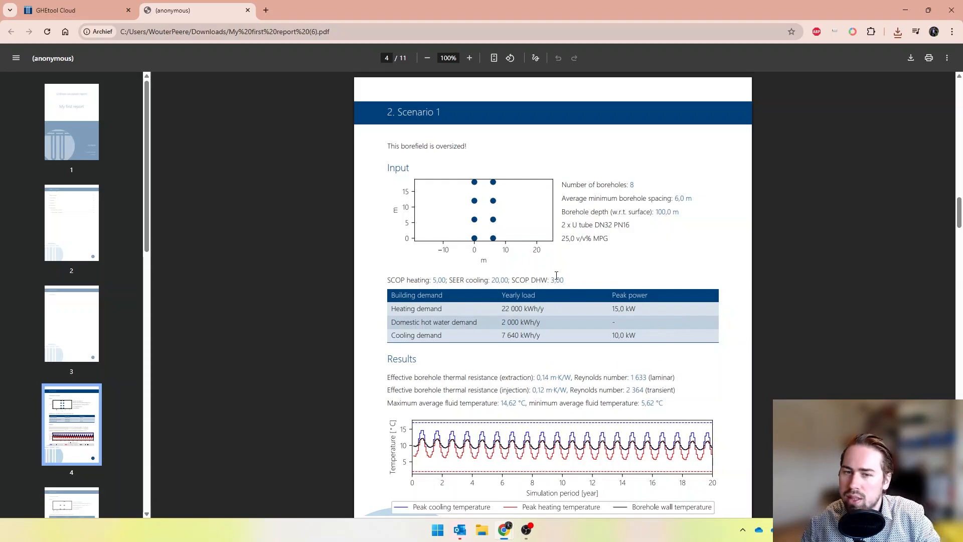
scroll(402, 339, down, 1)
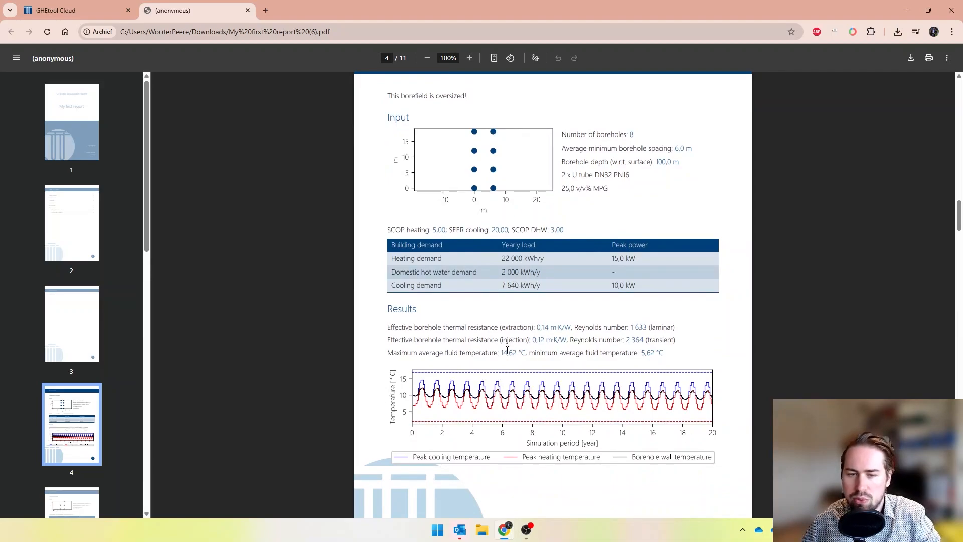
Step: Review the Scenario 2 input and results and the conclusion page of the summary report
scroll(608, 370, down, 10)
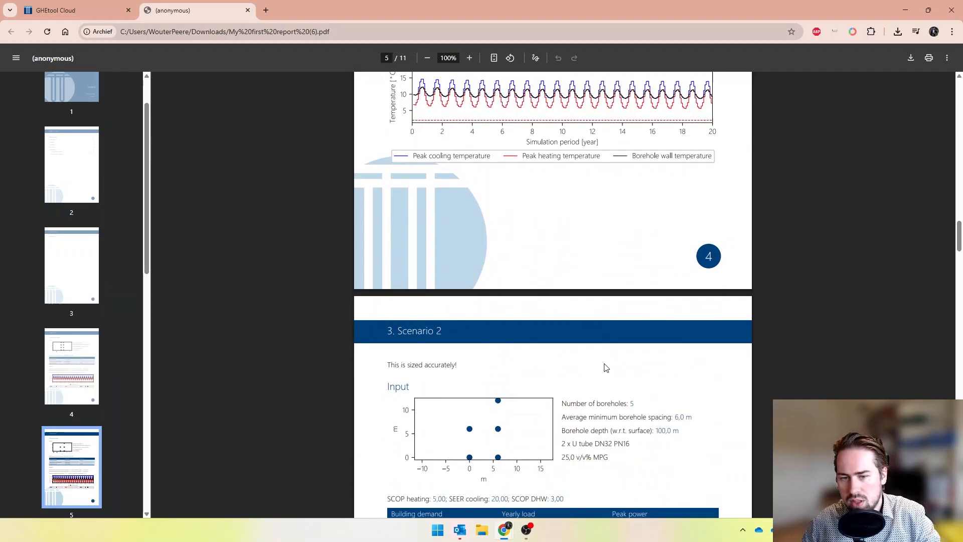
scroll(642, 239, down, 2)
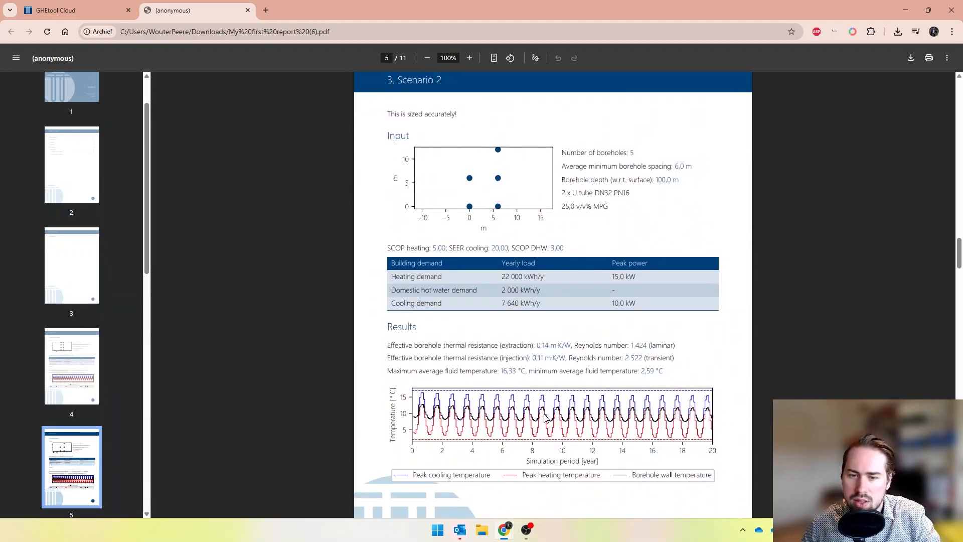
scroll(540, 417, down, 1)
scroll(658, 387, down, 7)
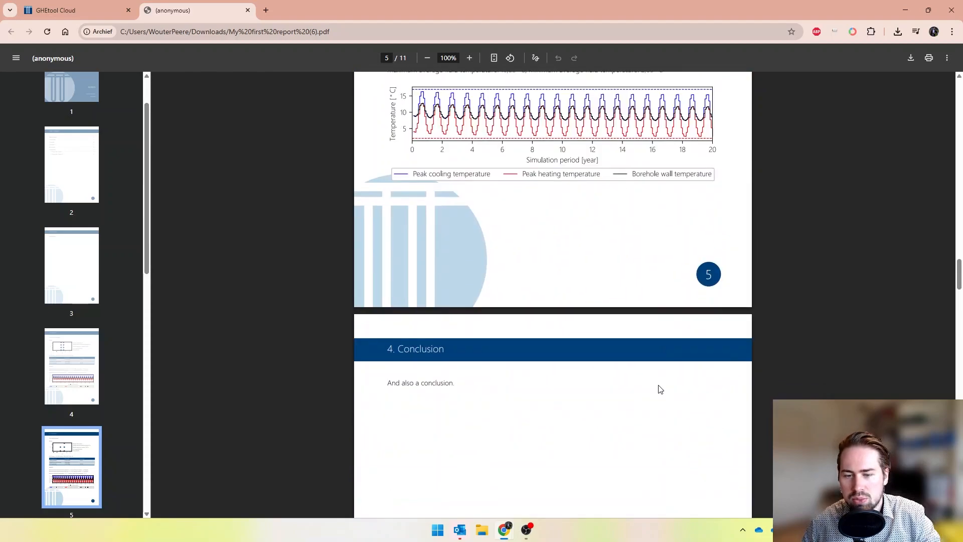
scroll(657, 388, down, 7)
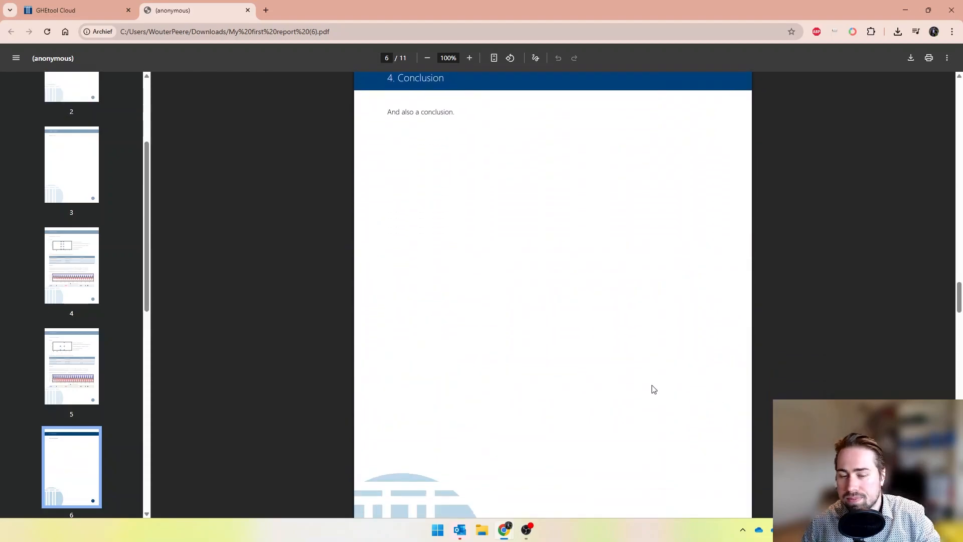
Step: Examine the design data appendices for both scenarios, including the ground, borehole, fluid and borefield parameters
scroll(653, 389, down, 4)
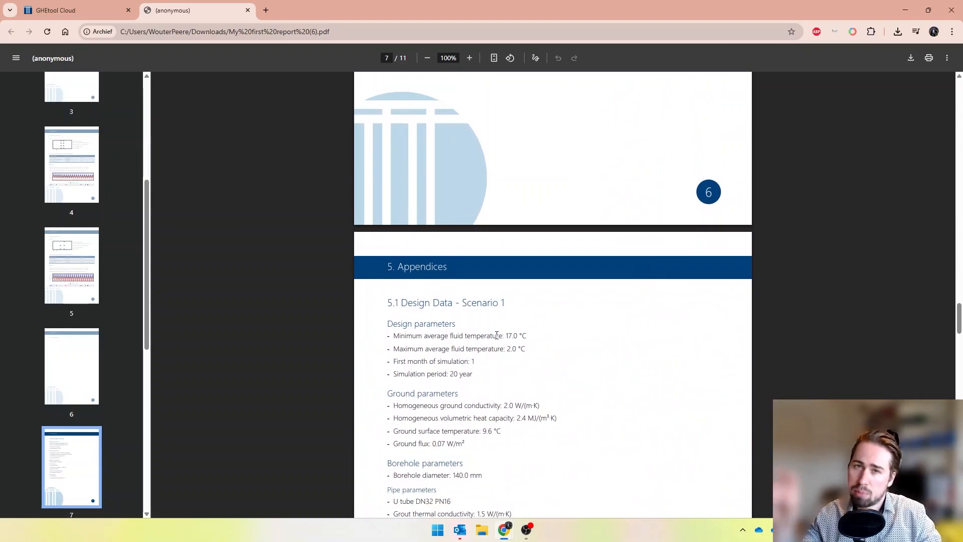
scroll(491, 345, down, 3)
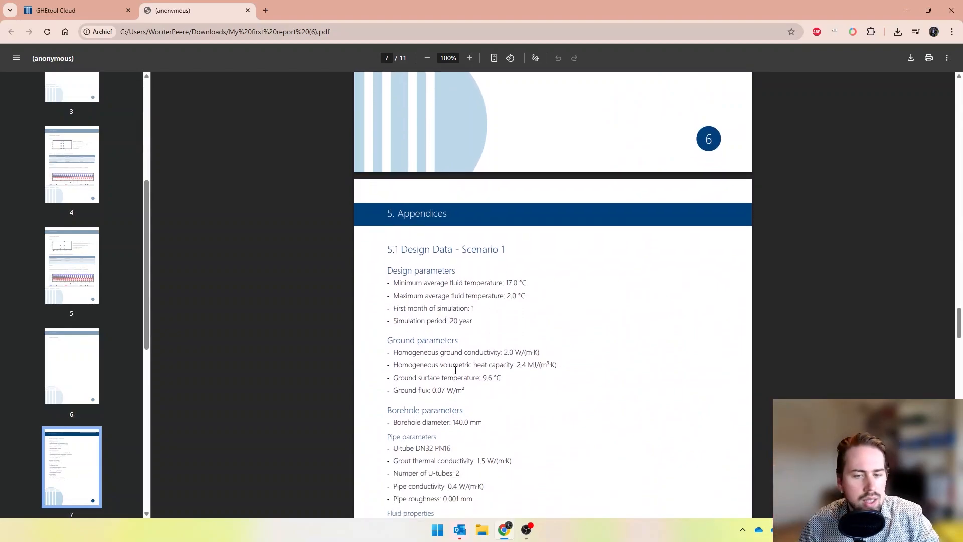
scroll(436, 362, down, 11)
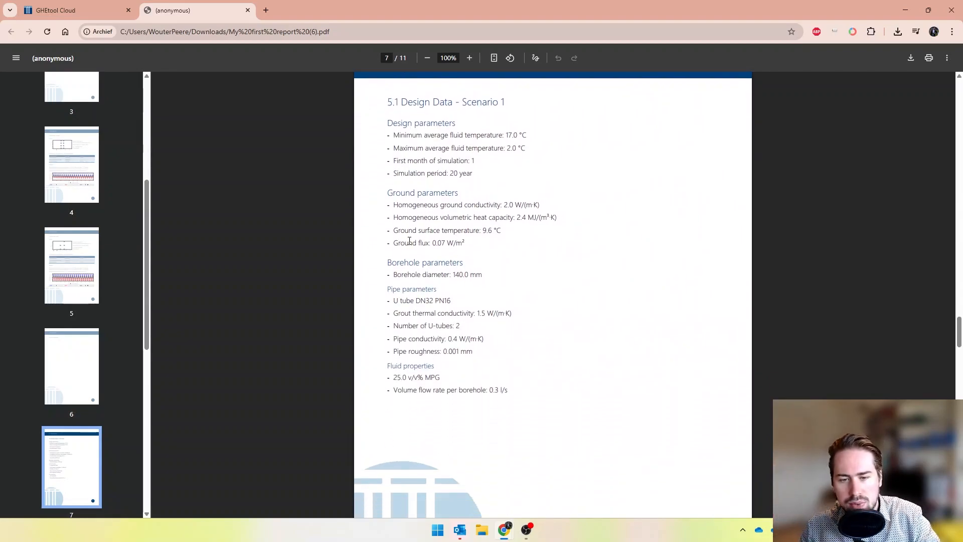
scroll(424, 271, down, 4)
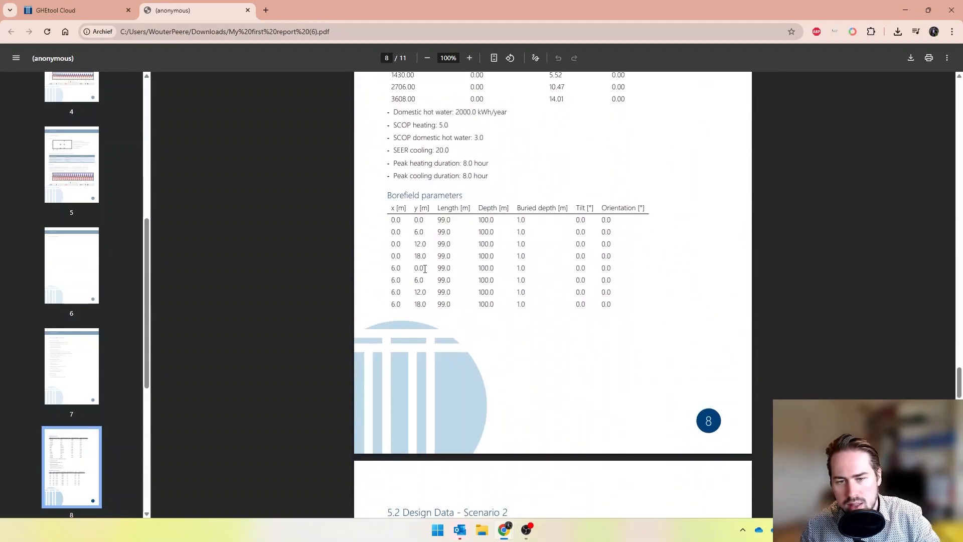
scroll(511, 256, down, 1)
scroll(511, 256, down, 6)
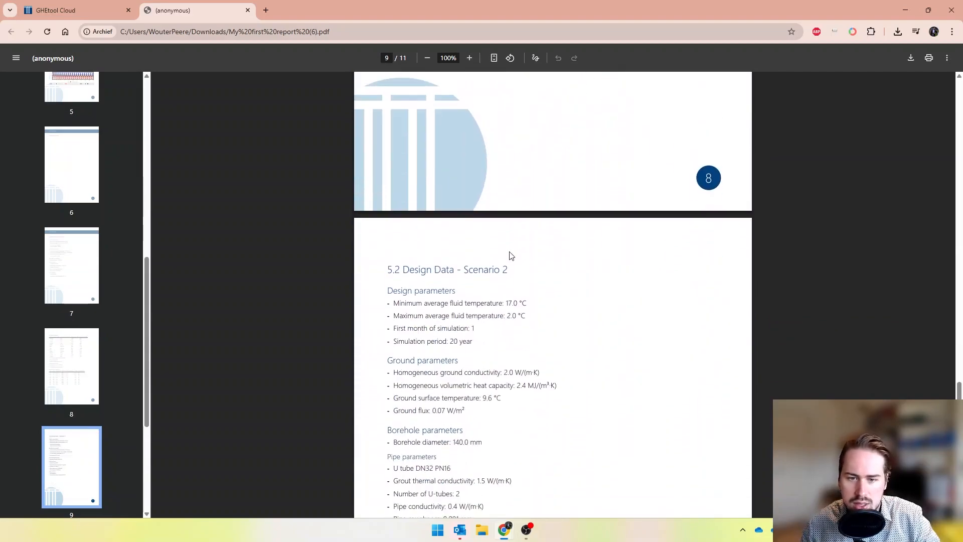
scroll(507, 257, up, 14)
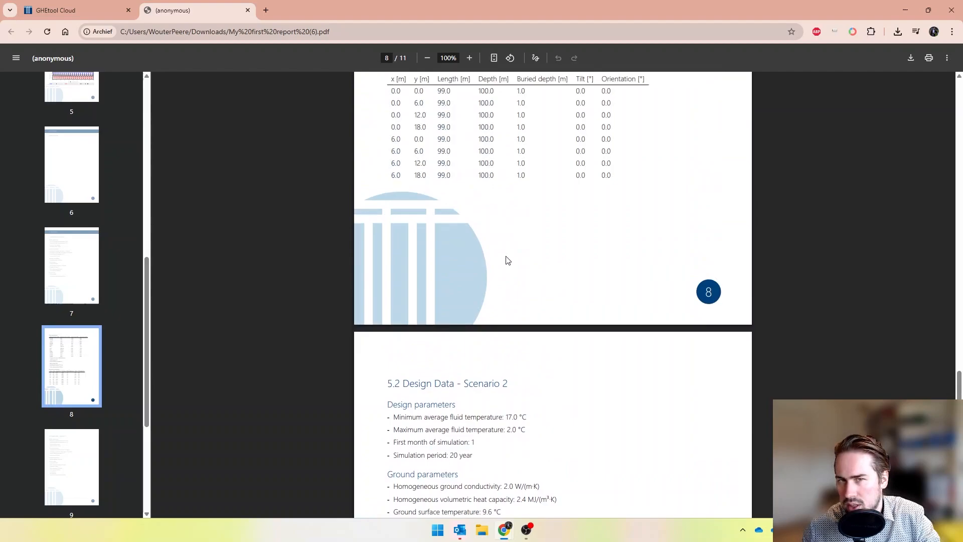
scroll(484, 301, up, 10)
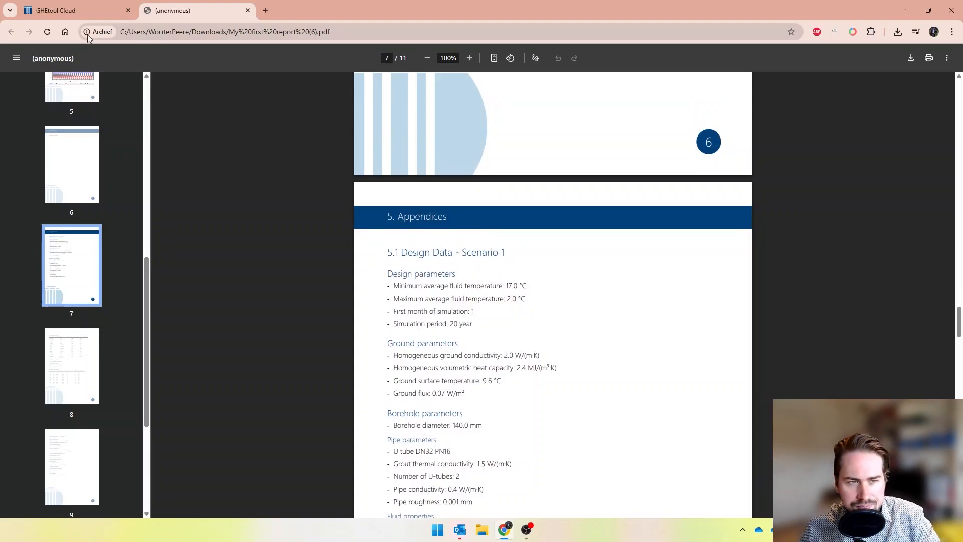
Step: Return to the GHEtool Cloud project, set the type of report to Full and update the outdated report version
click(72, 10)
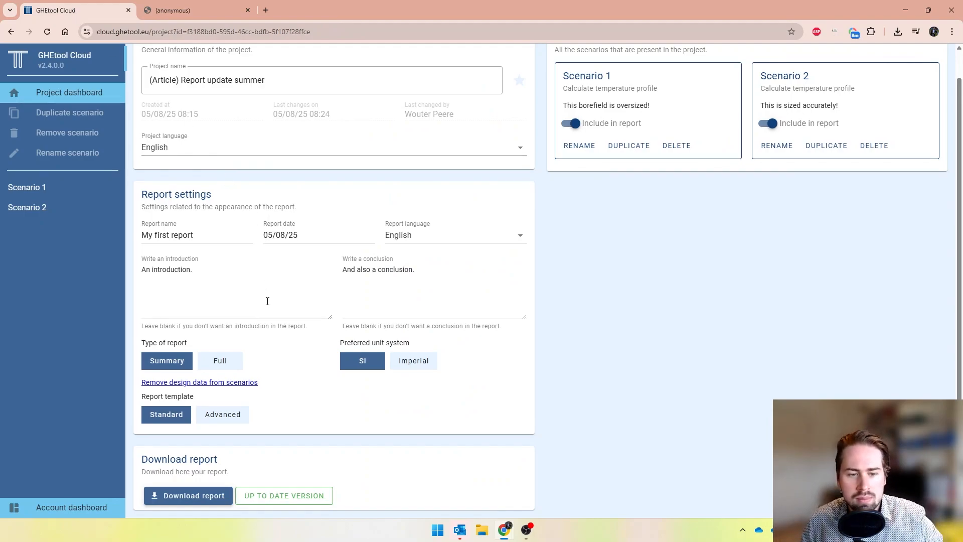
click(231, 361)
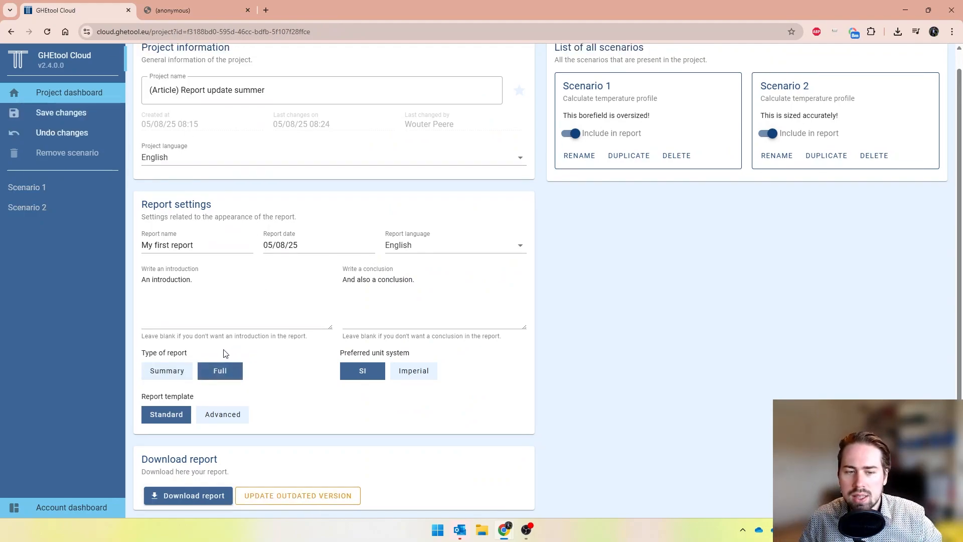
click(293, 496)
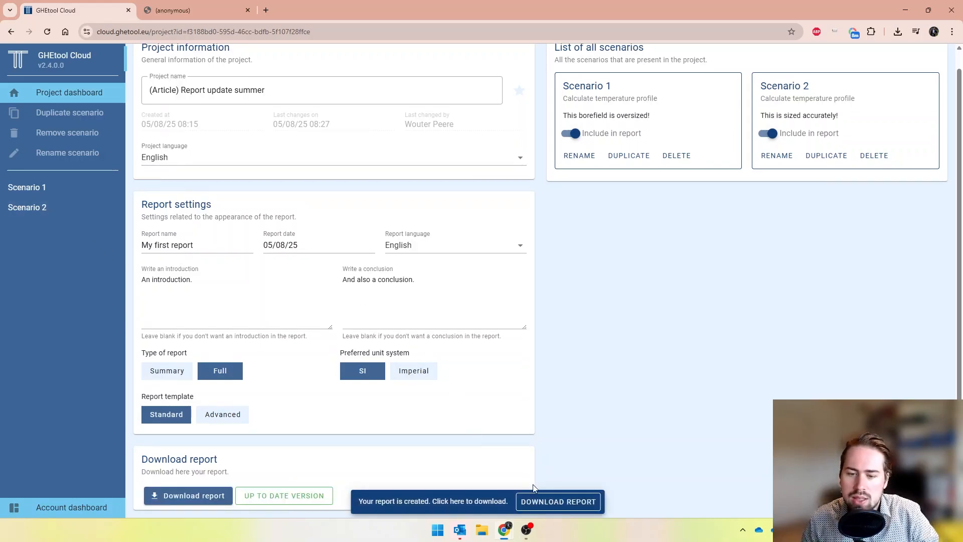
Step: Download the updated full report and open the new PDF at its cover page
click(541, 502)
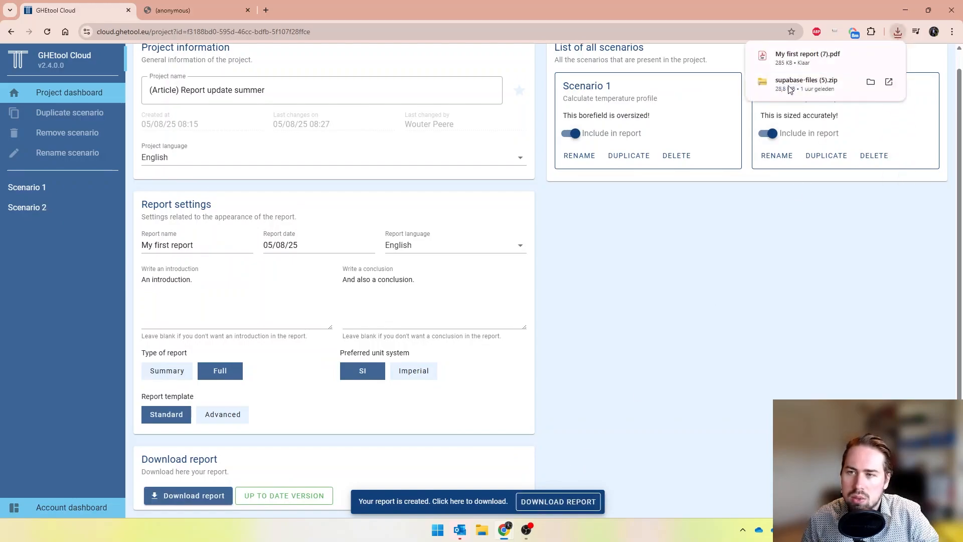
click(787, 68)
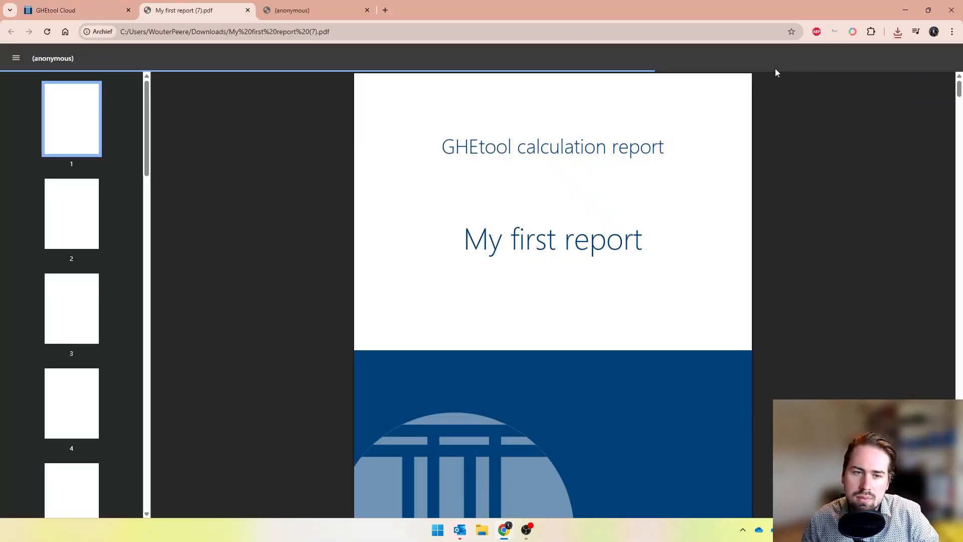
scroll(364, 173, down, 6)
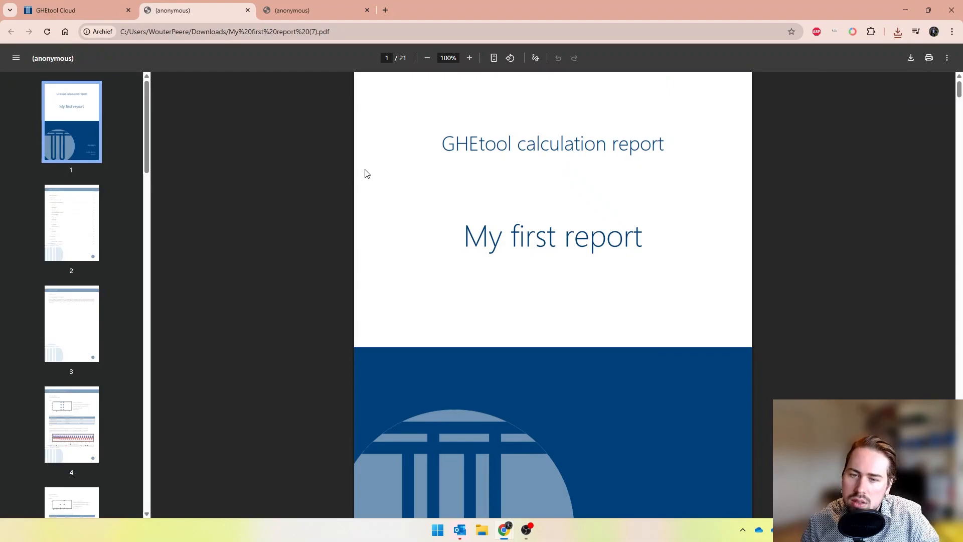
Step: Check the full report's table of contents against the summary report, bringing the summary report back to its cover page, and return to the full report
scroll(364, 176, down, 5)
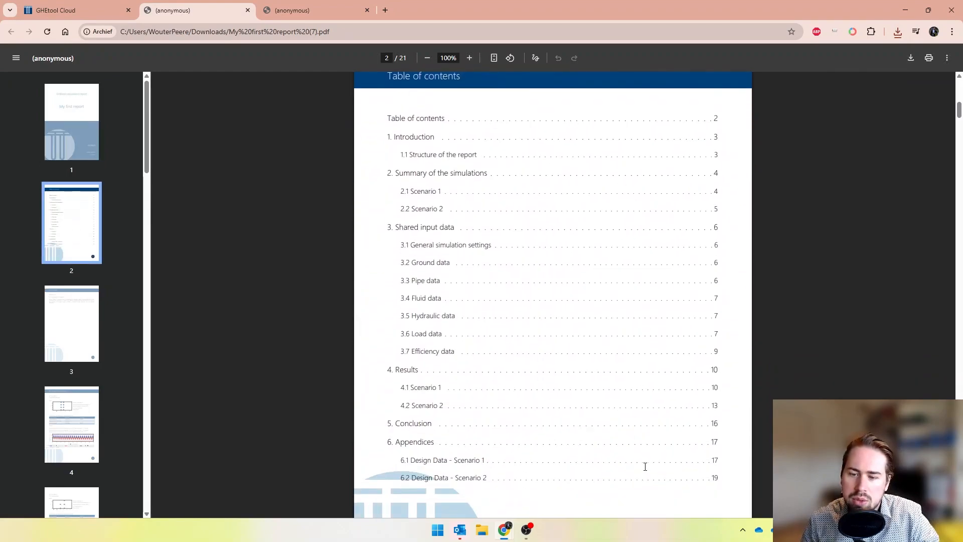
click(336, 4)
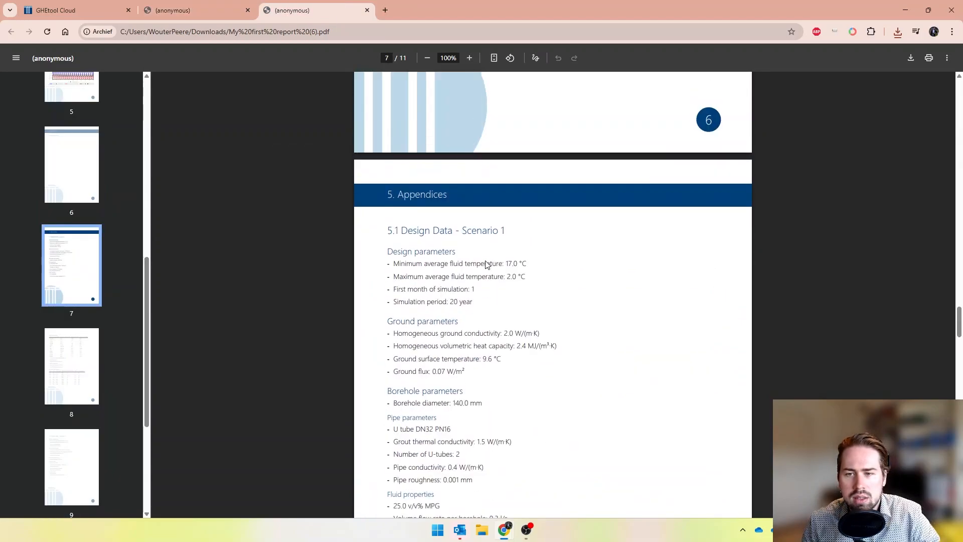
drag(957, 321, 927, 97)
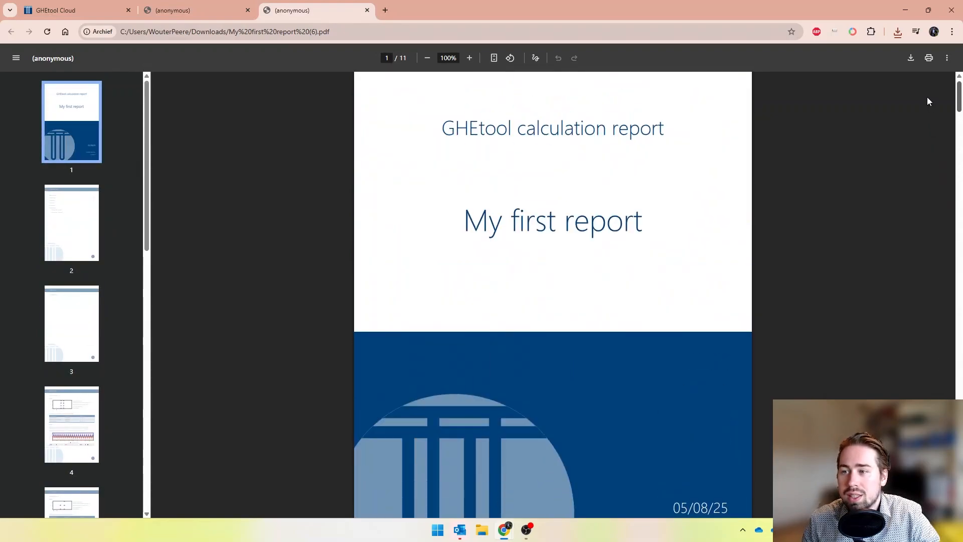
click(205, 6)
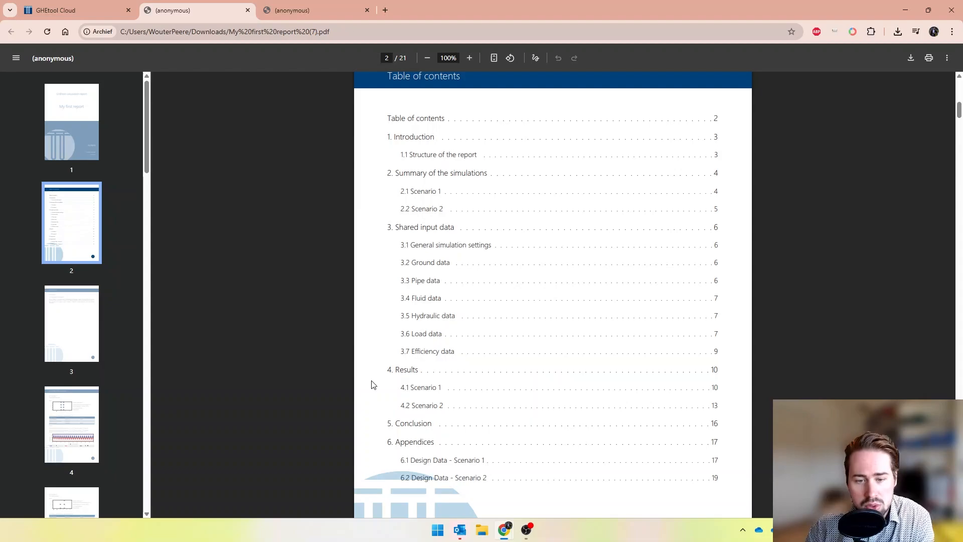
Step: Read the rest of the full report's table of contents and the introduction describing the structure of the report
scroll(379, 414, down, 4)
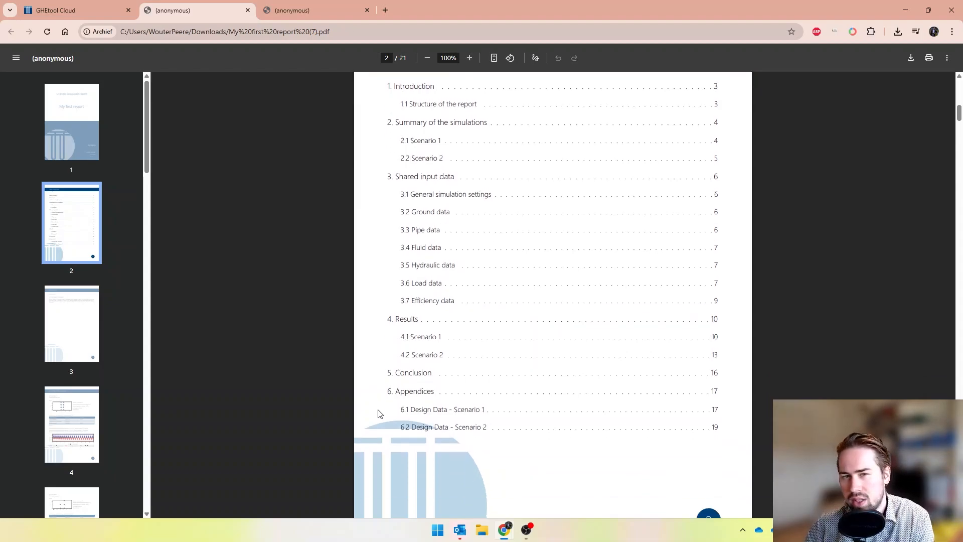
scroll(379, 414, down, 4)
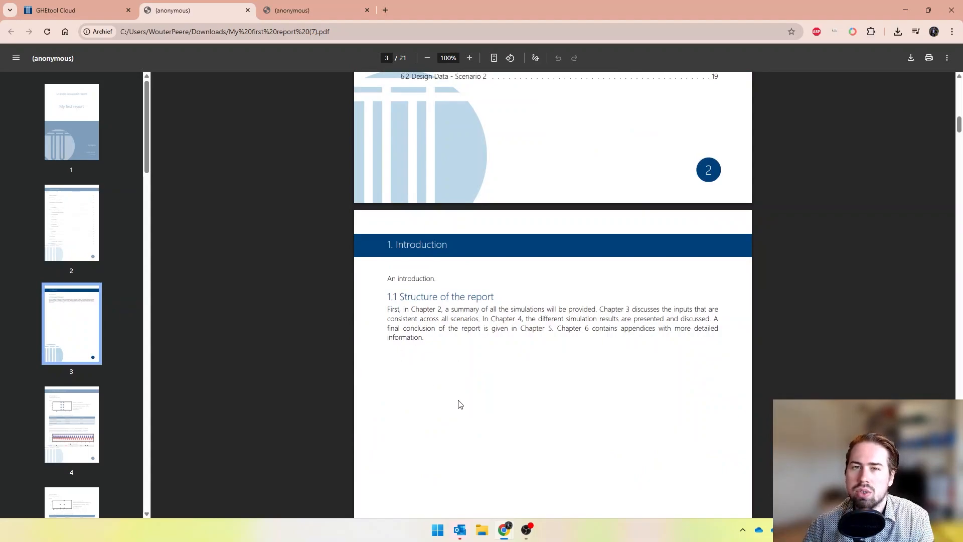
scroll(458, 405, down, 7)
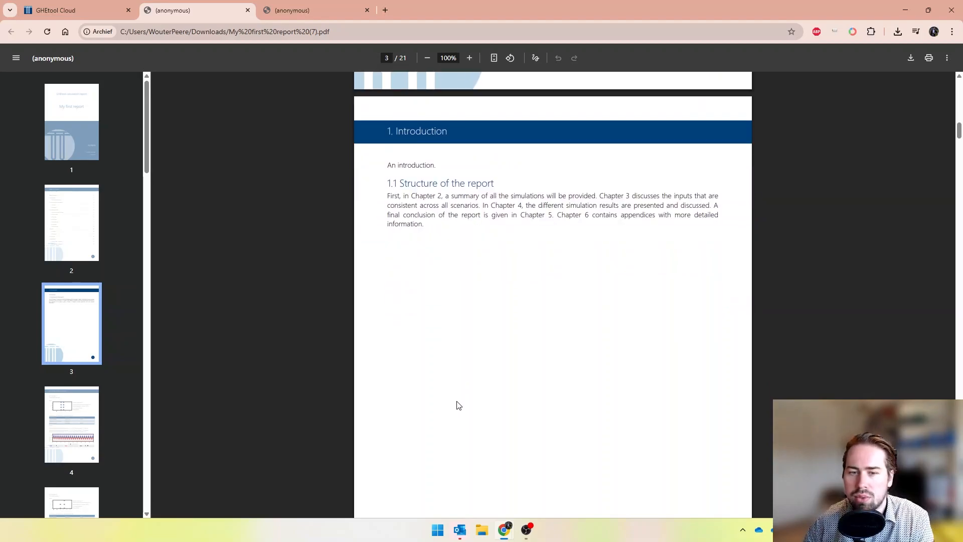
Step: Review the simulation summaries for Scenario 1 and Scenario 2 in the full report and continue to the Shared input data chapter
scroll(458, 404, down, 3)
scroll(458, 404, down, 3)
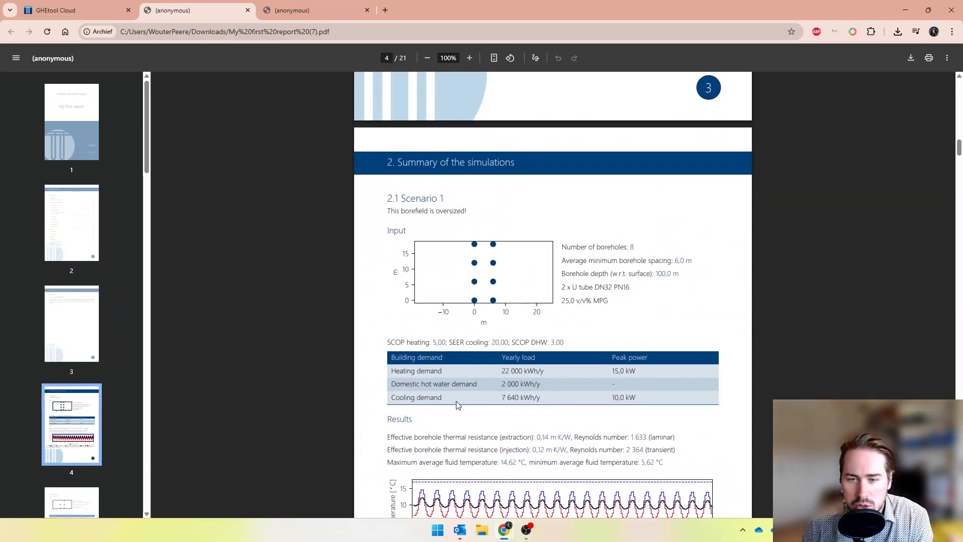
scroll(456, 405, down, 1)
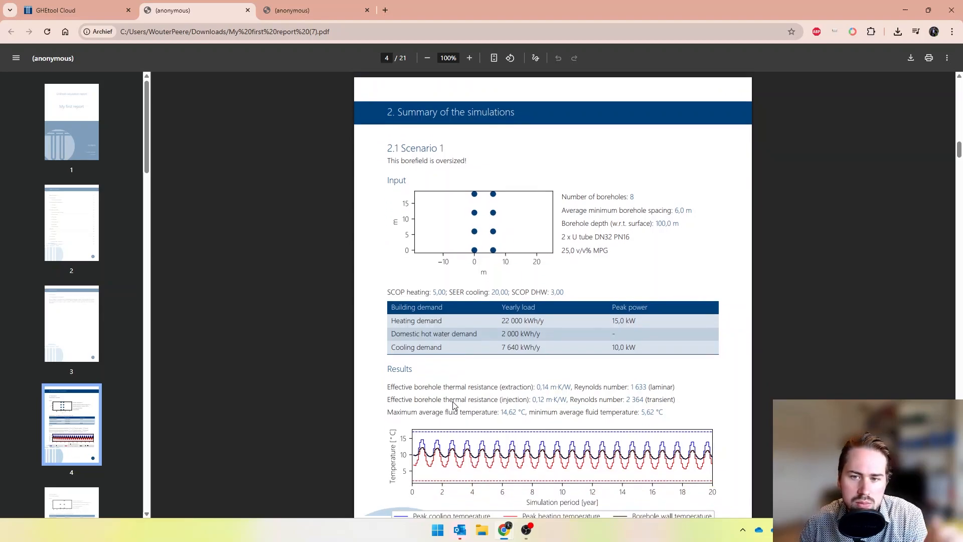
scroll(453, 404, down, 1)
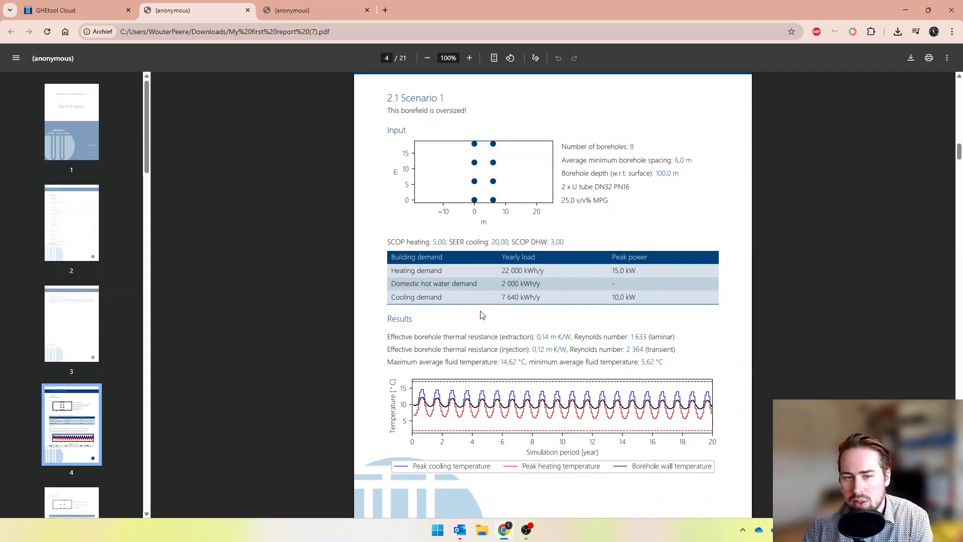
scroll(442, 431, down, 8)
scroll(438, 427, down, 10)
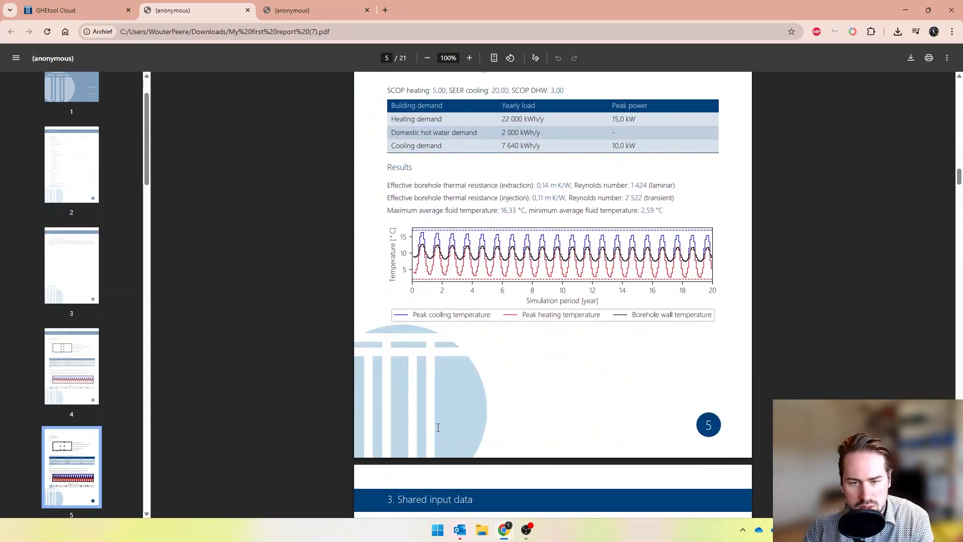
scroll(436, 427, down, 3)
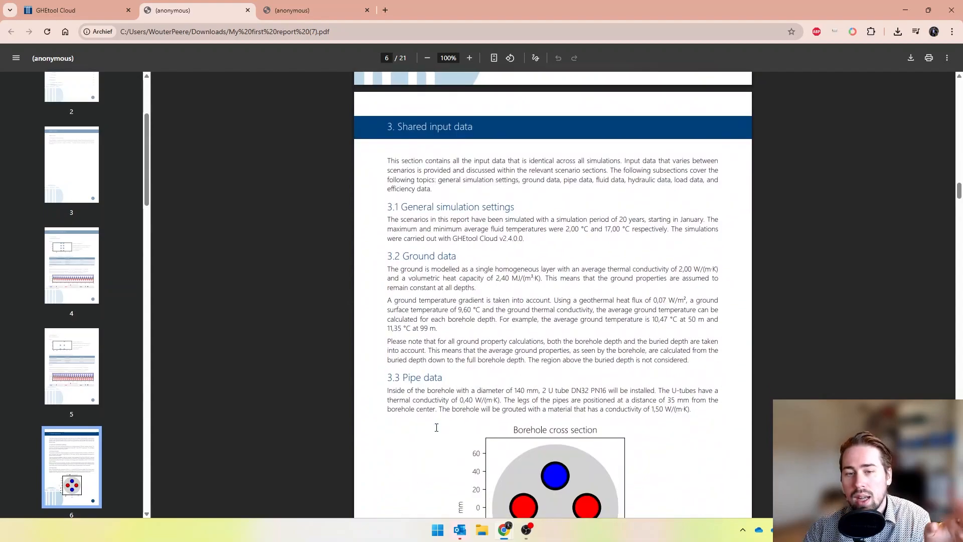